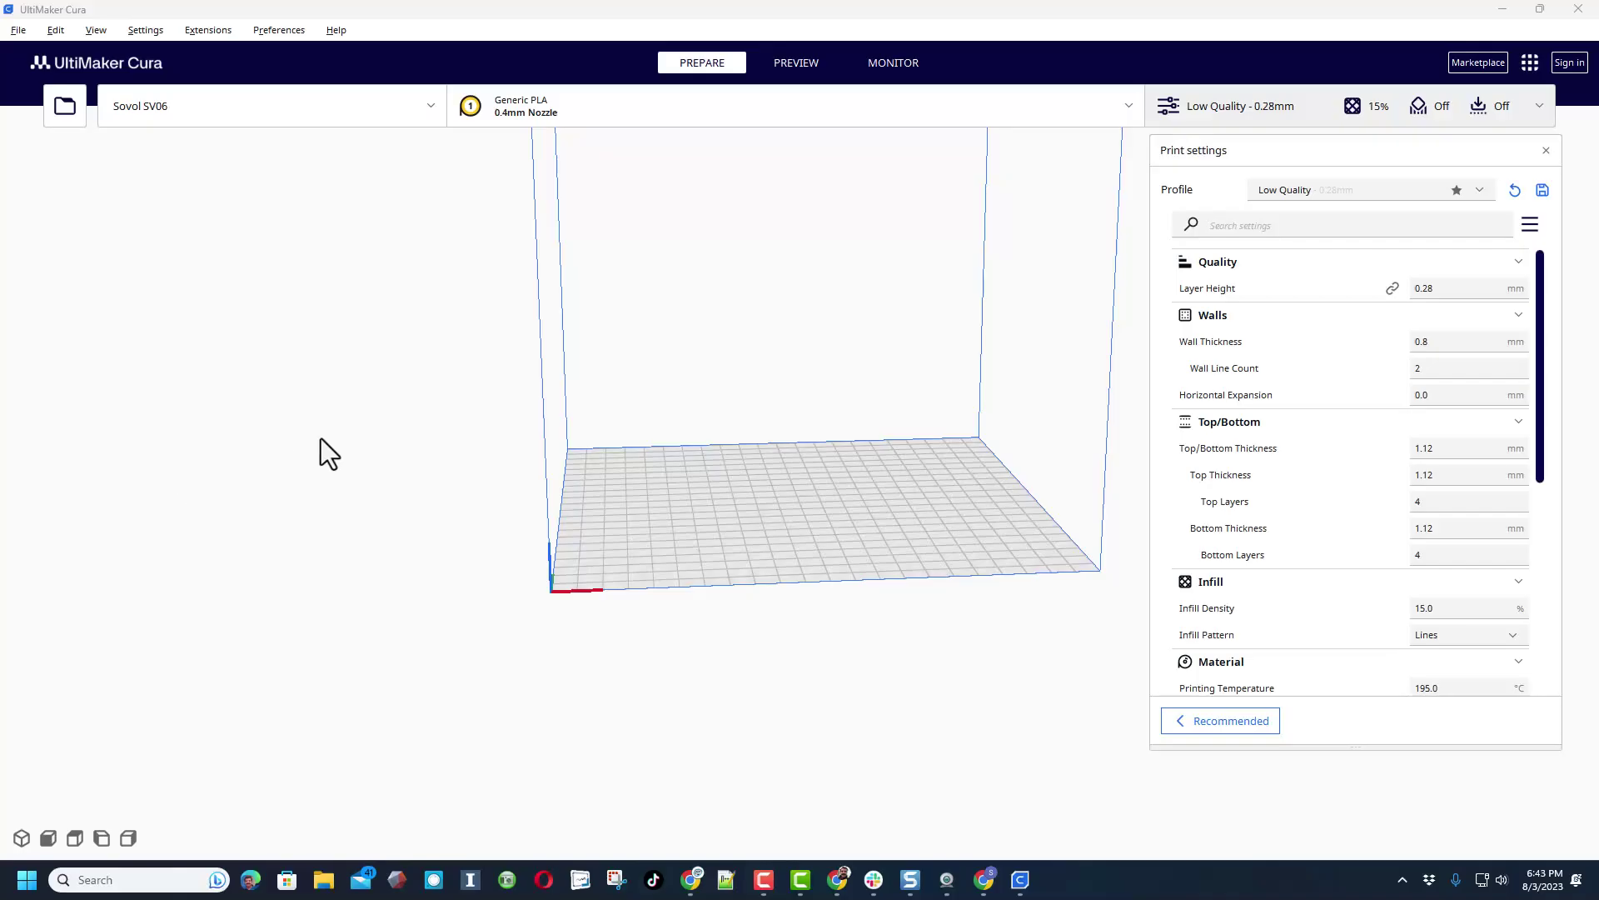
- Pick Magician X2 from the printer list, replacing the Sovol SV06 as active printer
left_click(250, 113)
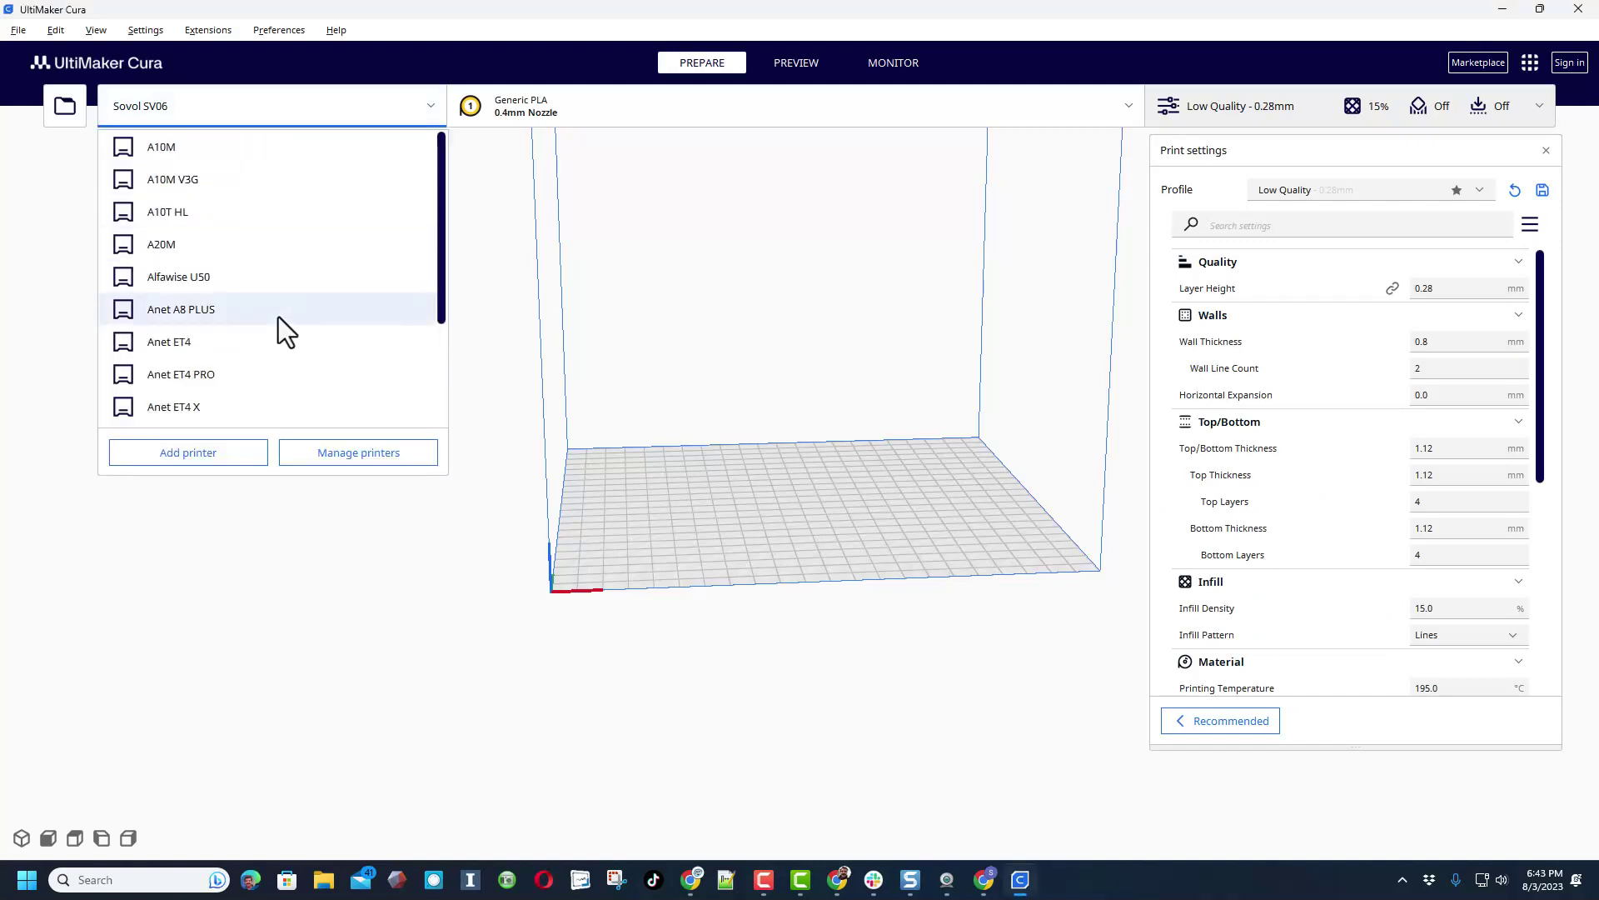
scroll(278, 316, "down", 3)
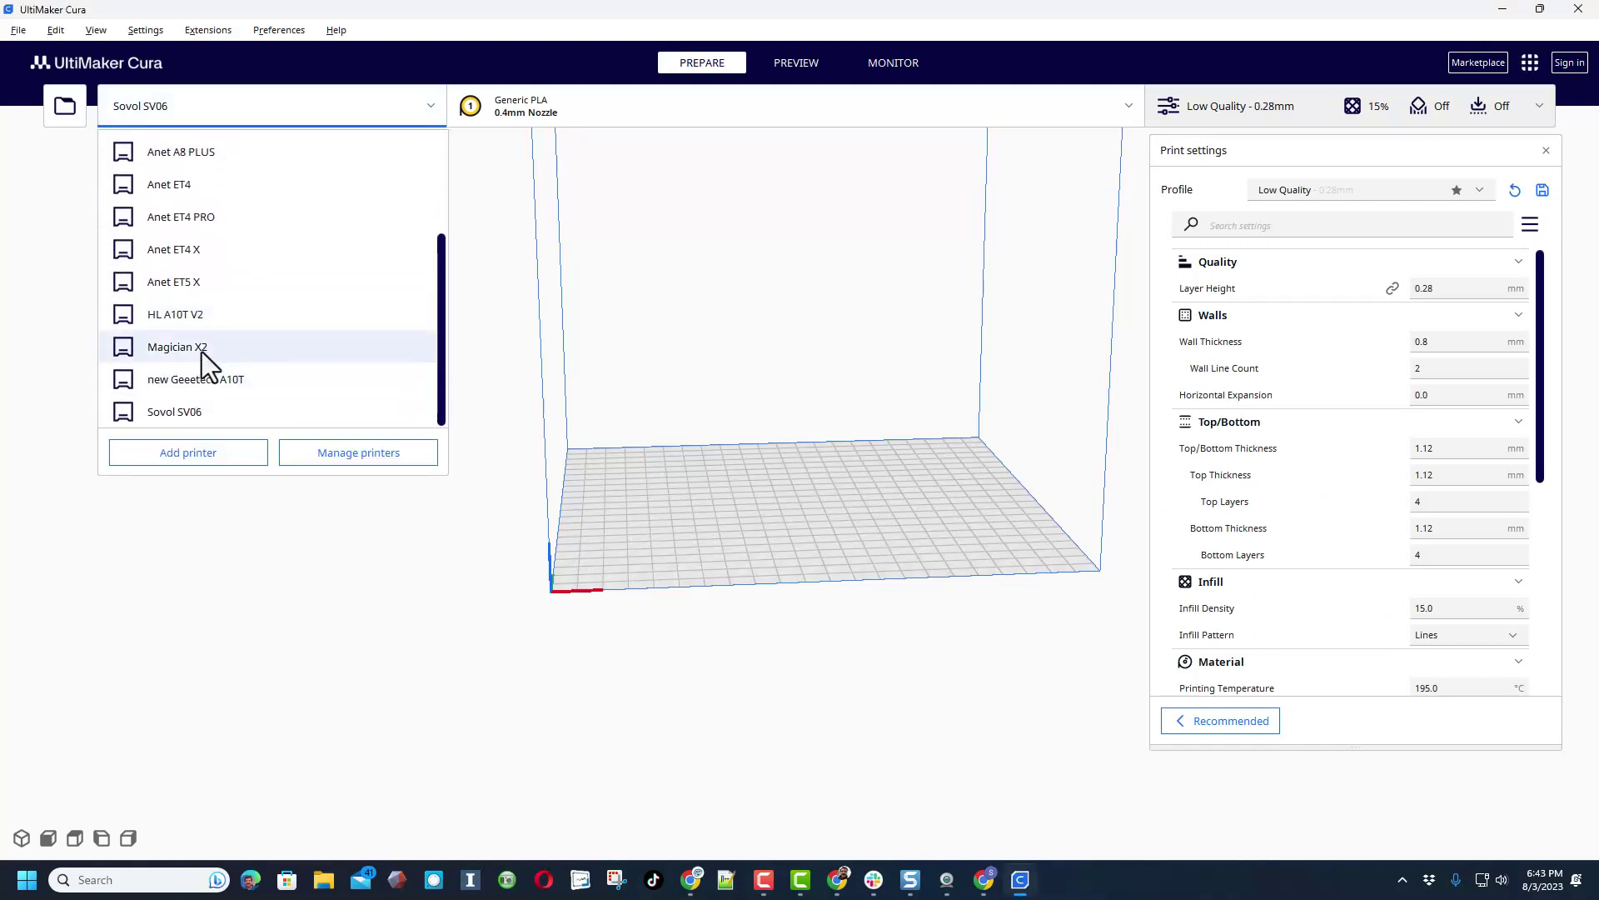
left_click(359, 334)
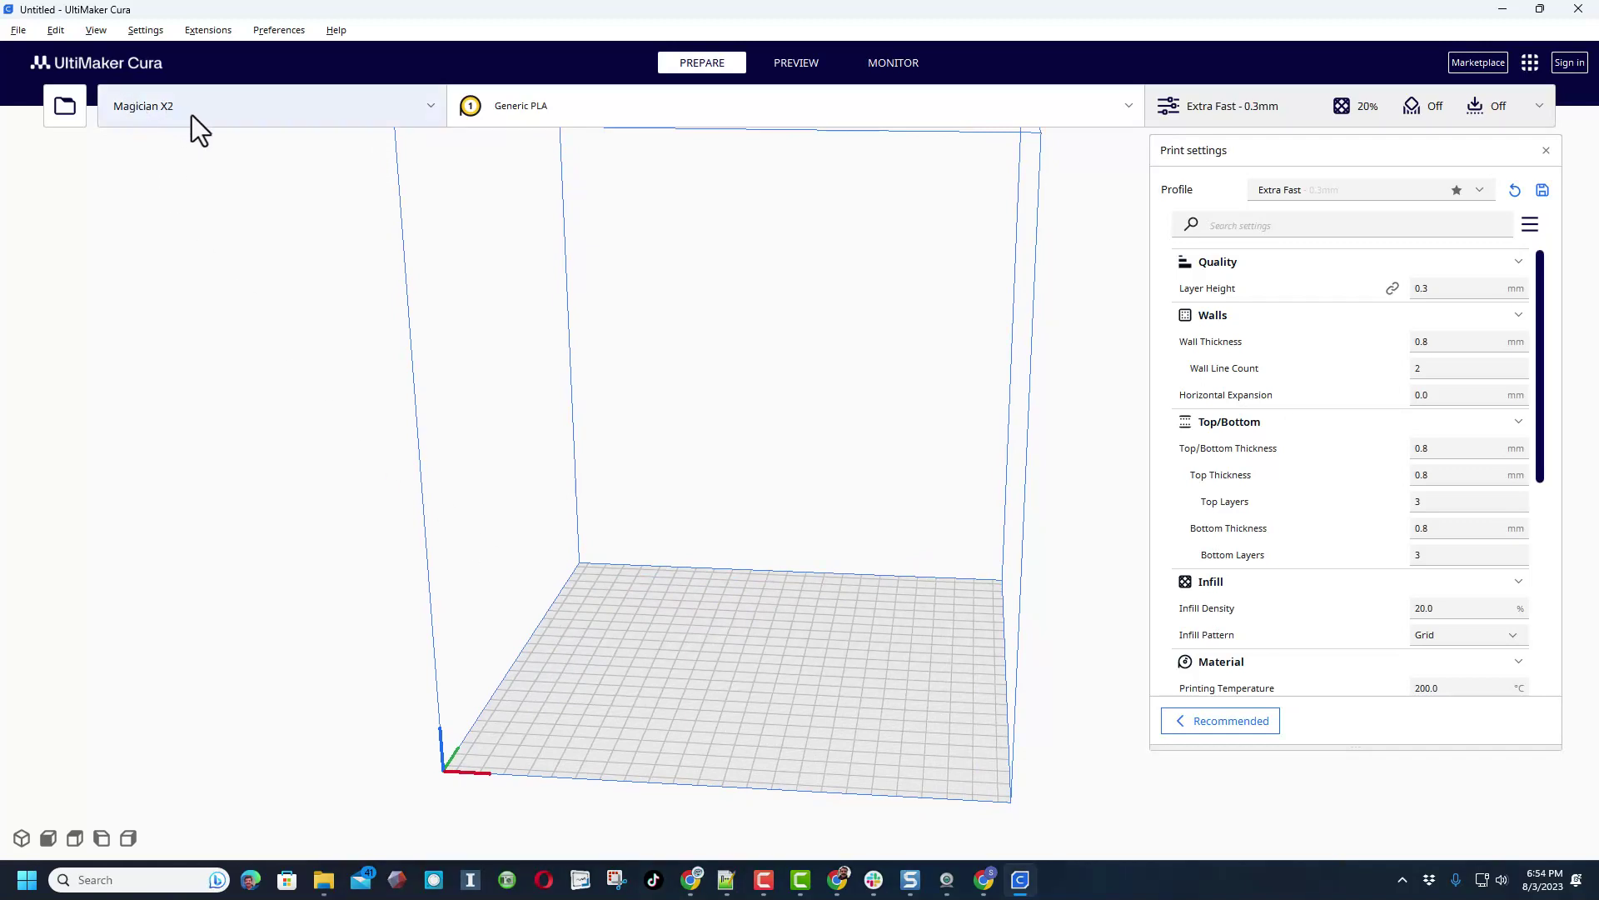
left_click(191, 115)
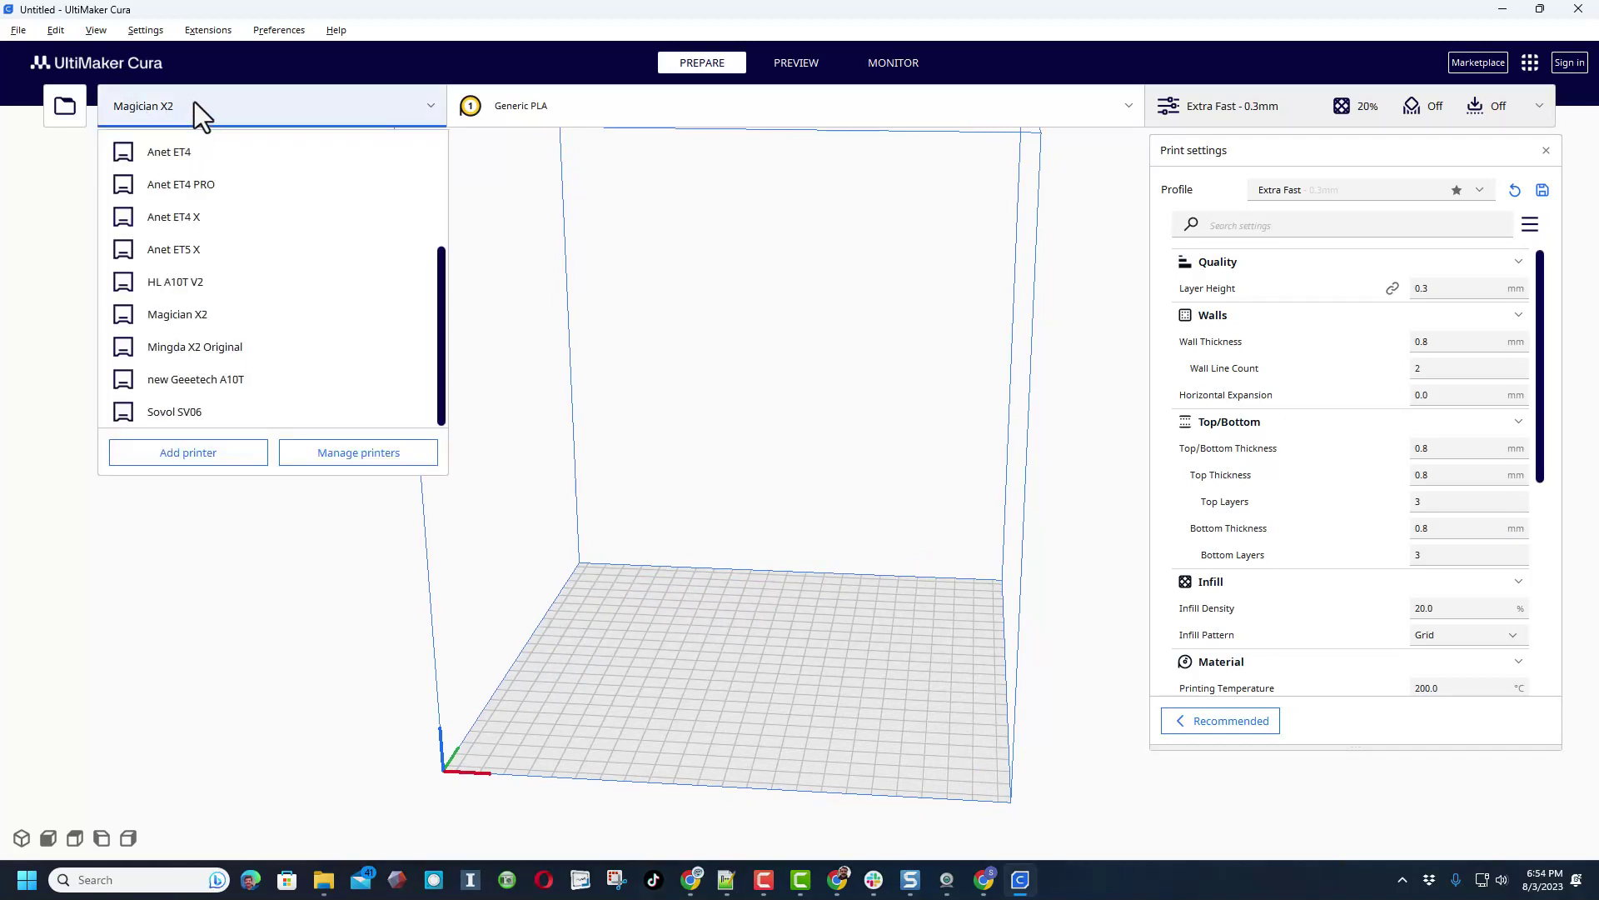
- Open the Magician X2 Machine Settings and review its dimensions and start G-code
left_click(360, 453)
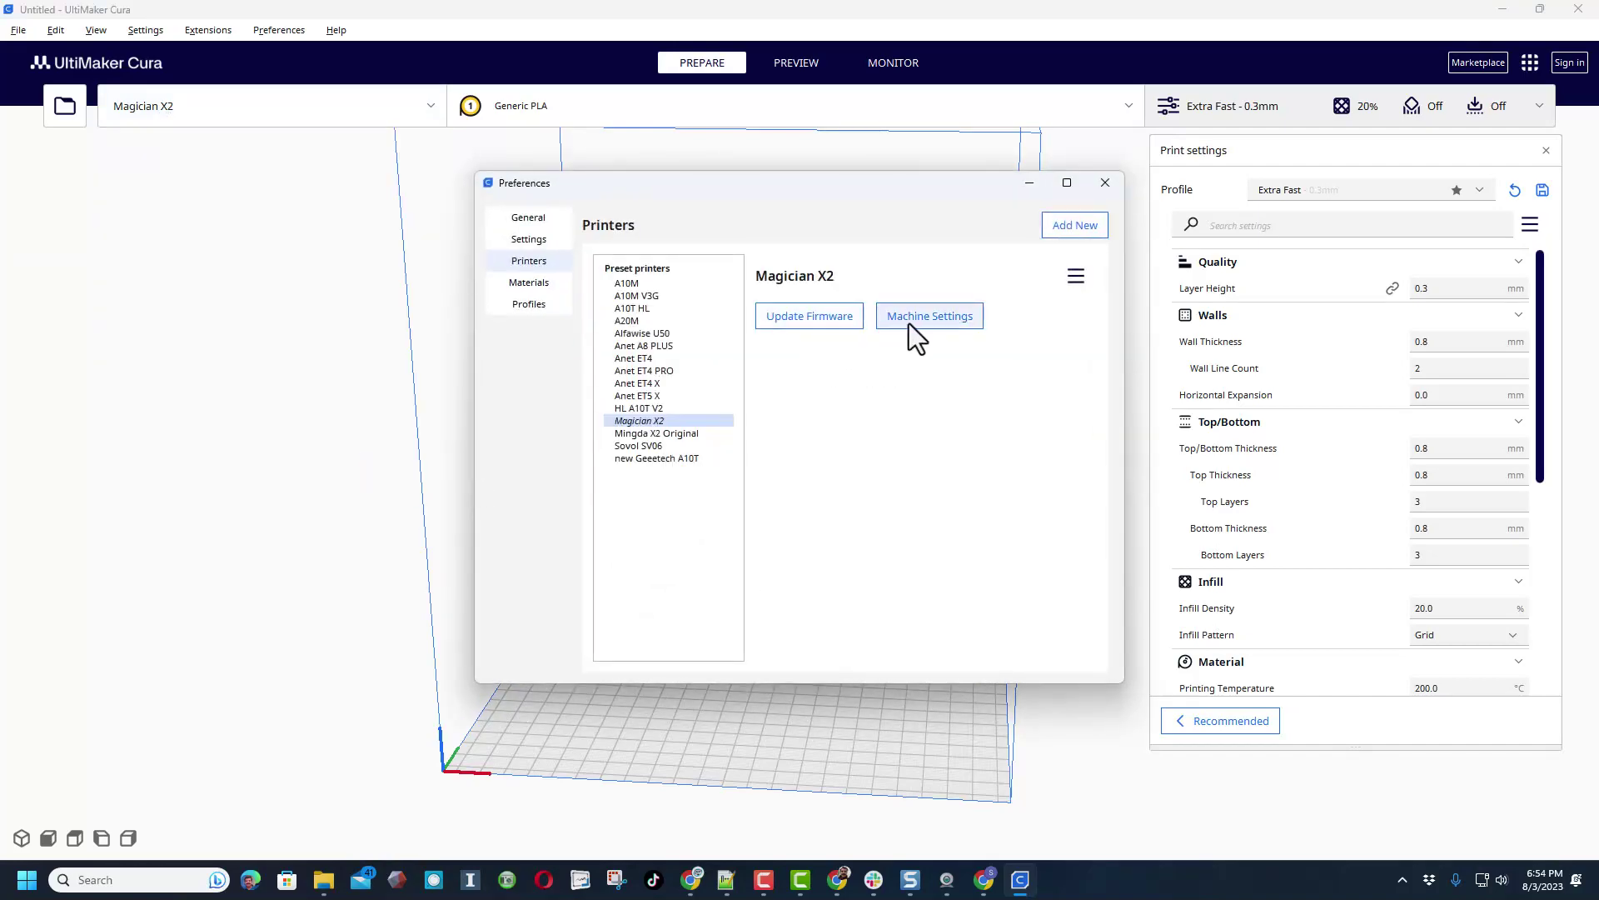
left_click(907, 321)
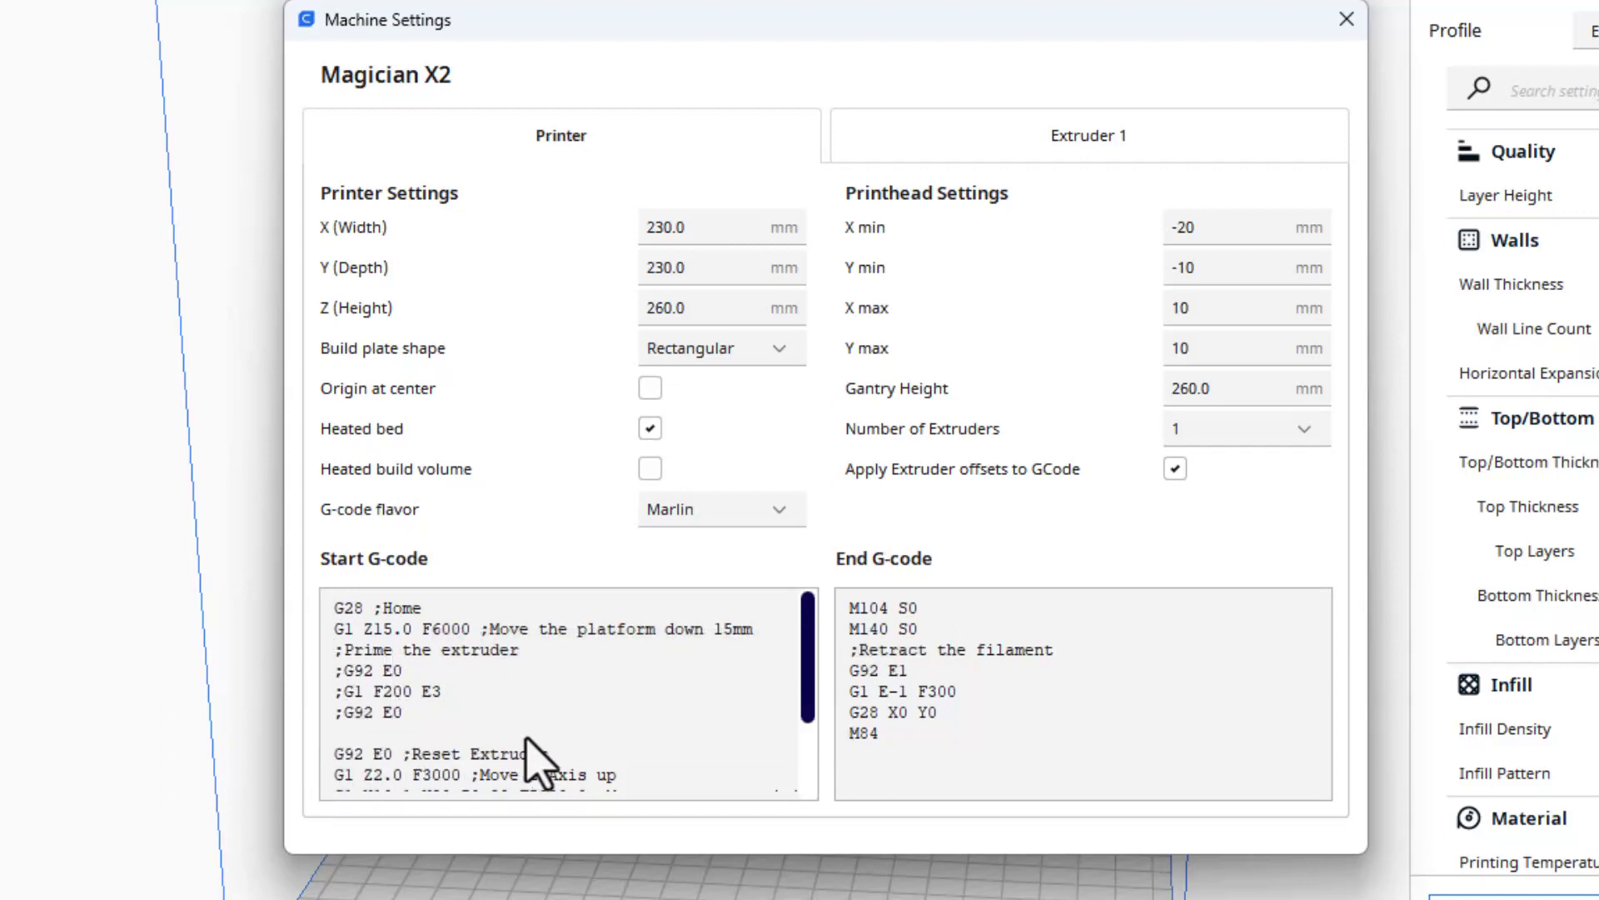
scroll(536, 761, "down", 2)
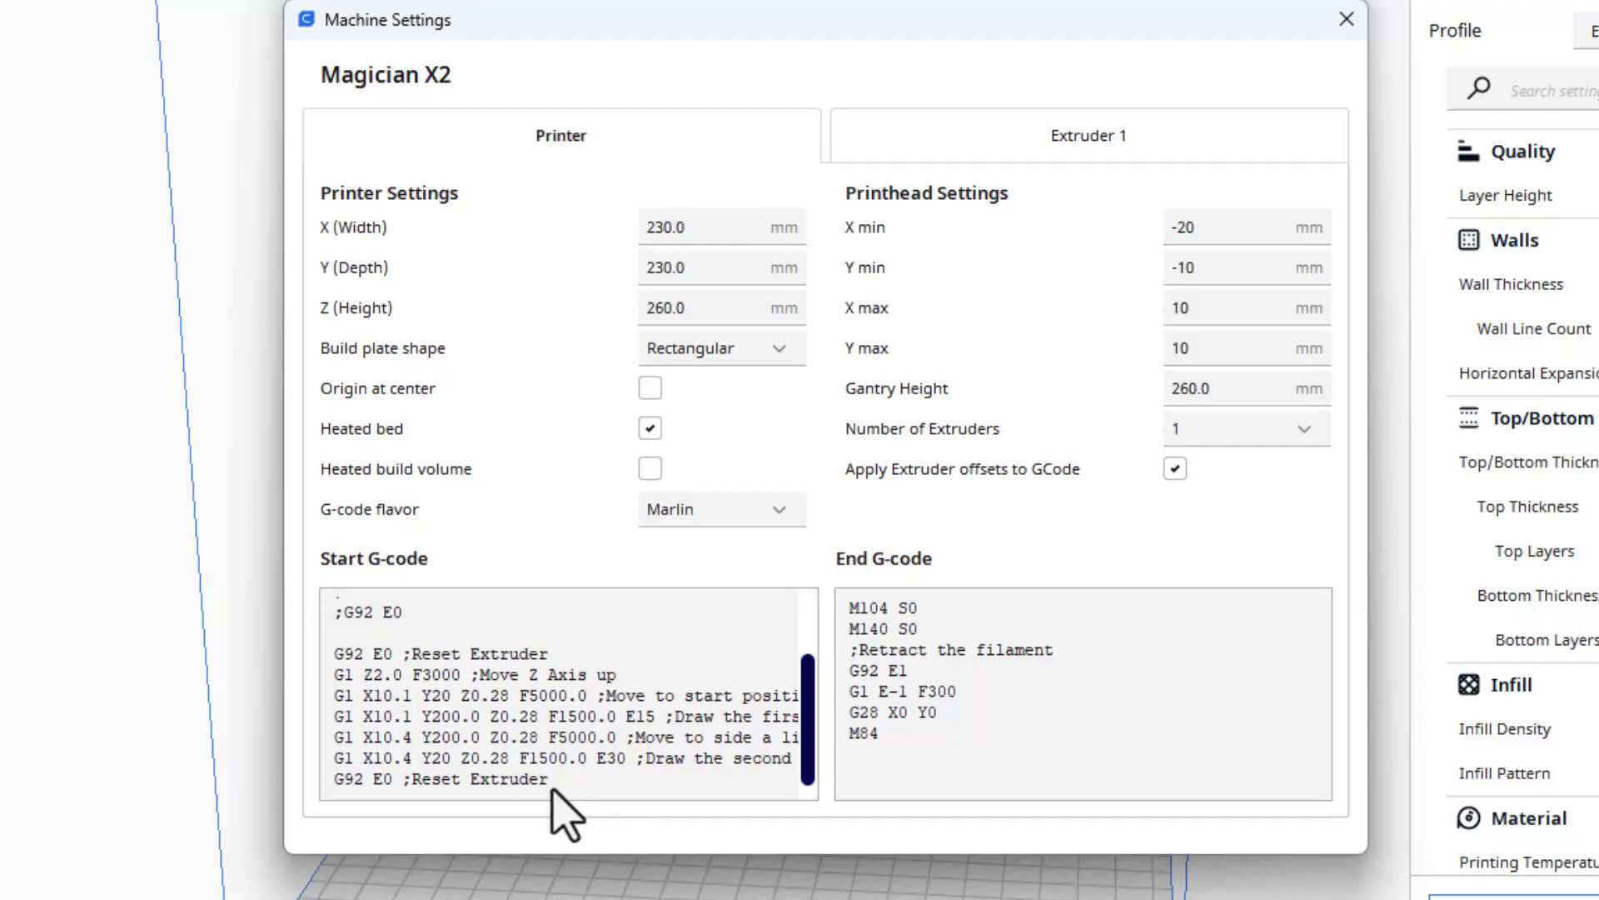
mouse_move(568, 699)
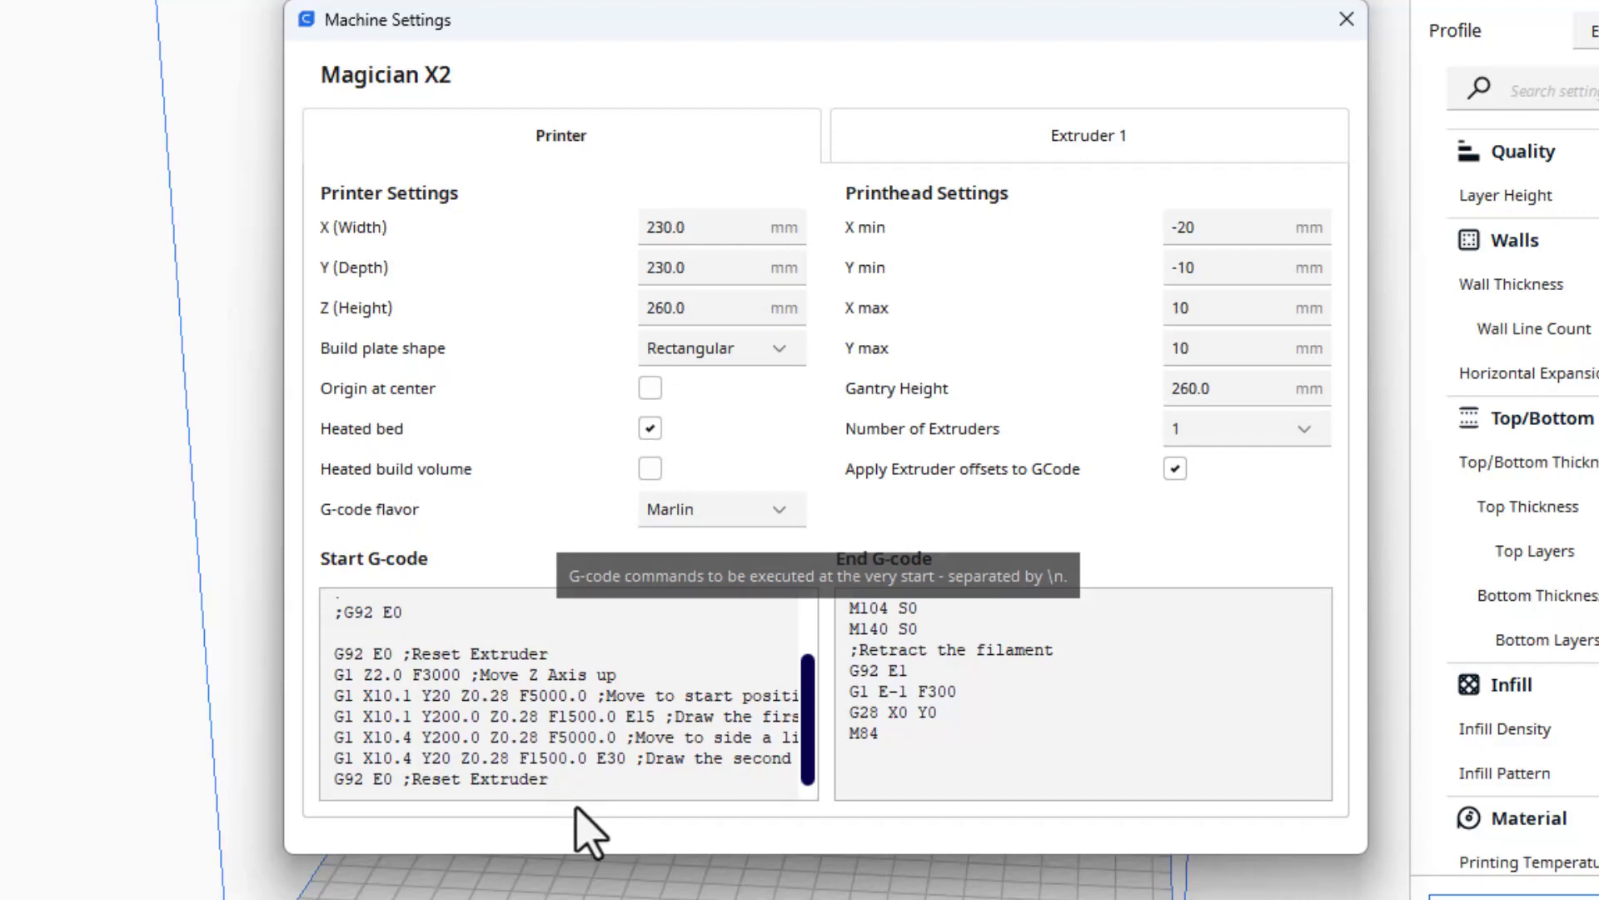
scroll(558, 749, "up", 3)
scroll(416, 708, "up", 2)
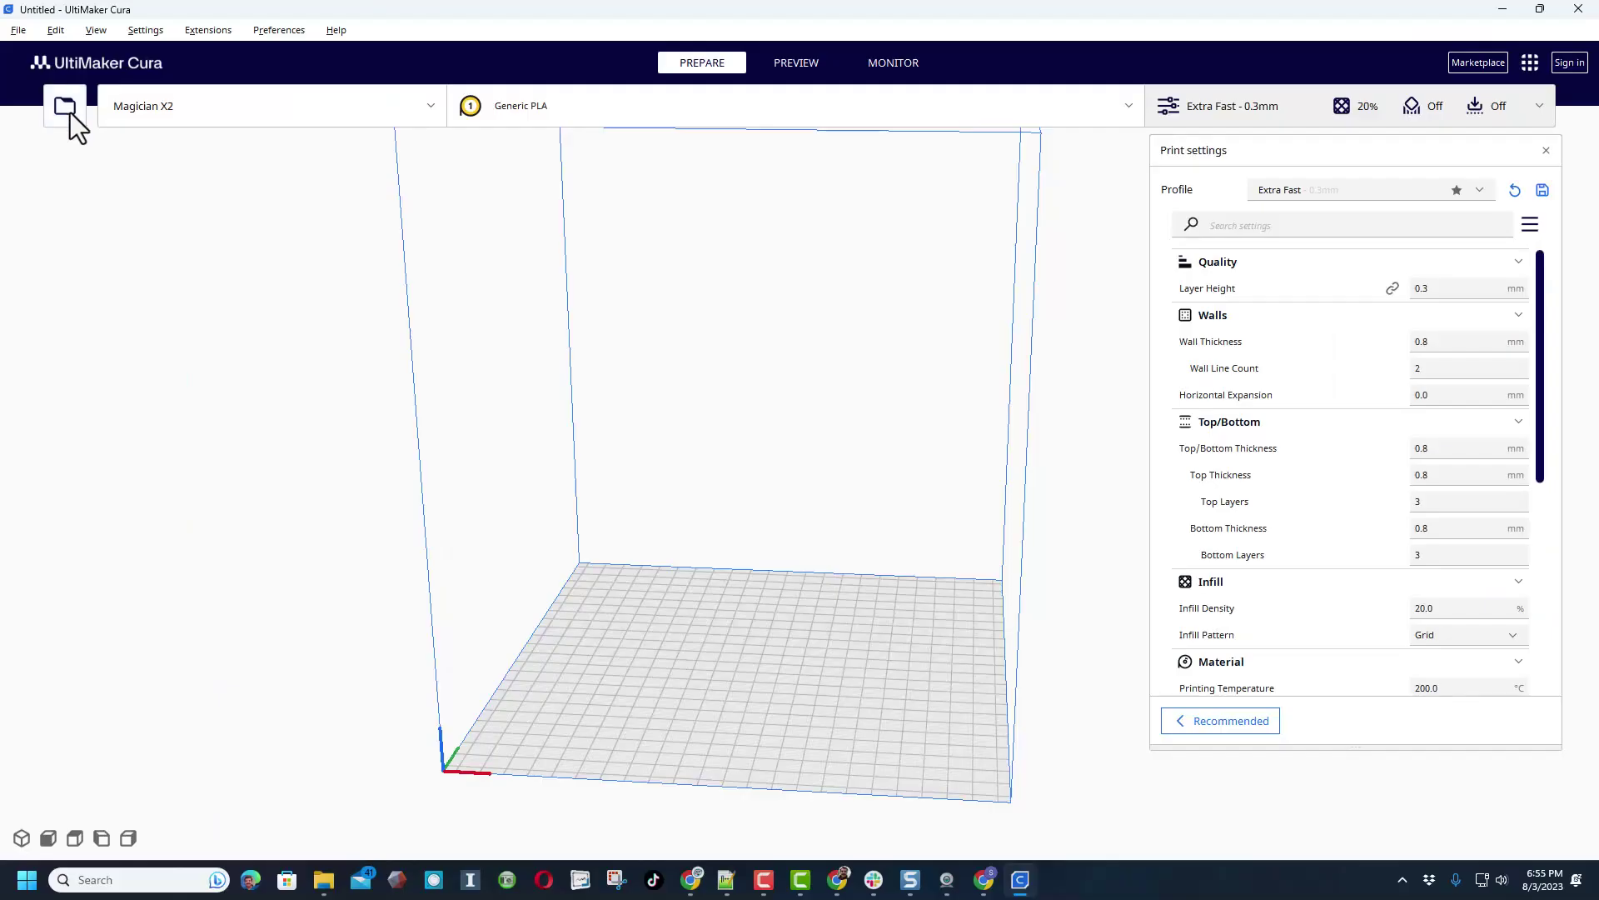
left_click(70, 112)
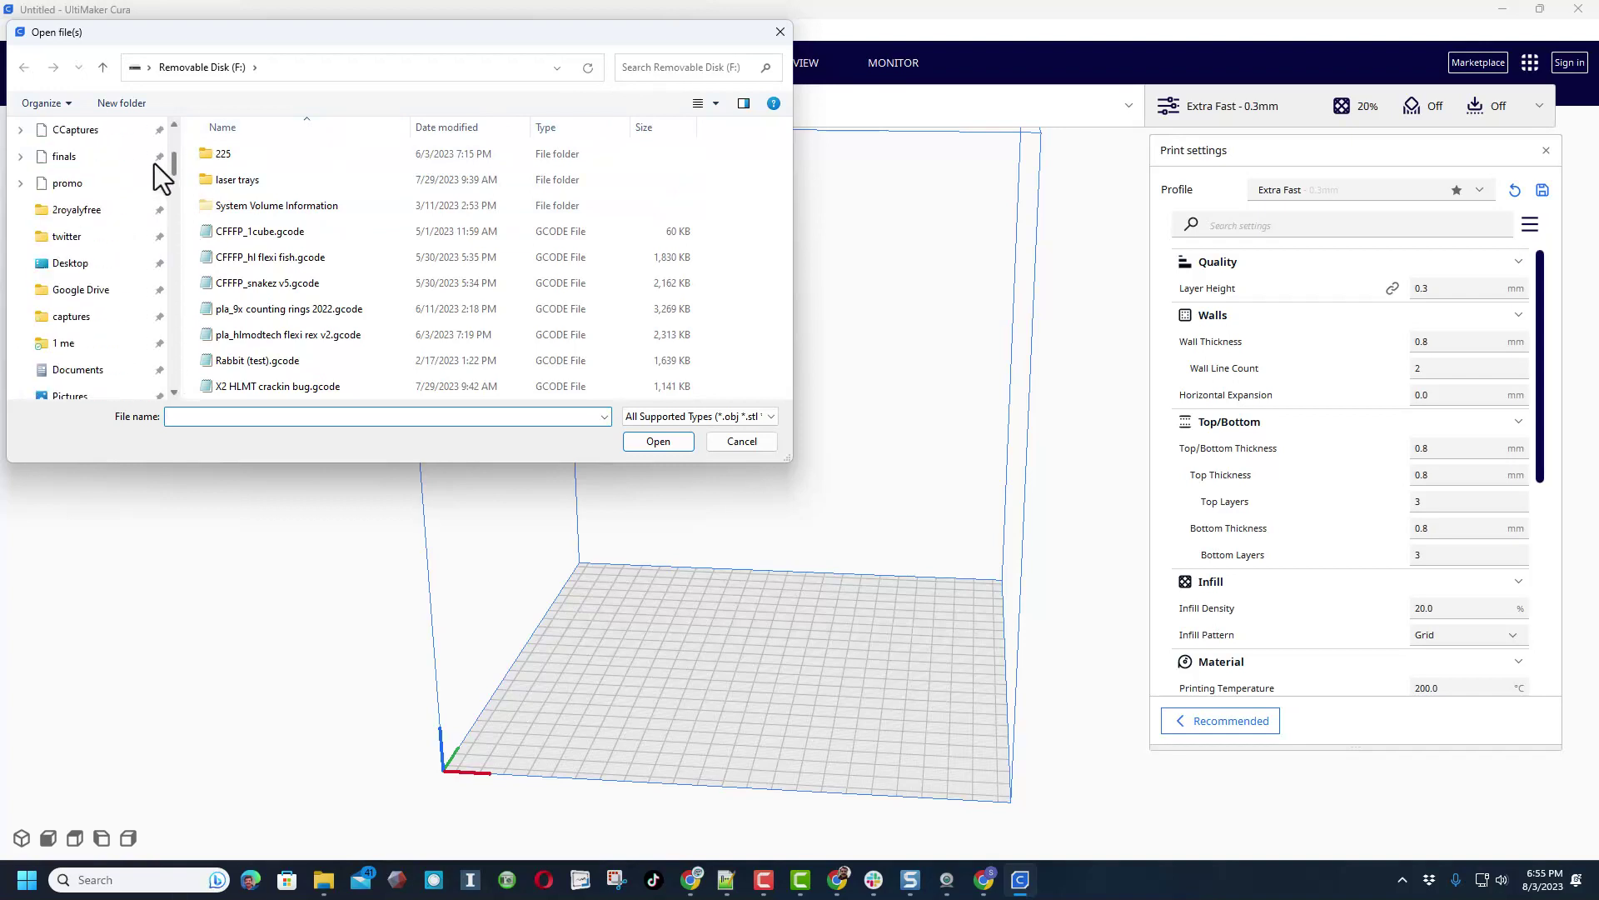
- Load 'top of mt pisgah.stl' from Dropbox > 3dmodeling and orbit to inspect it on the plate
left_click_drag(171, 361, 157, 139)
left_click(82, 290)
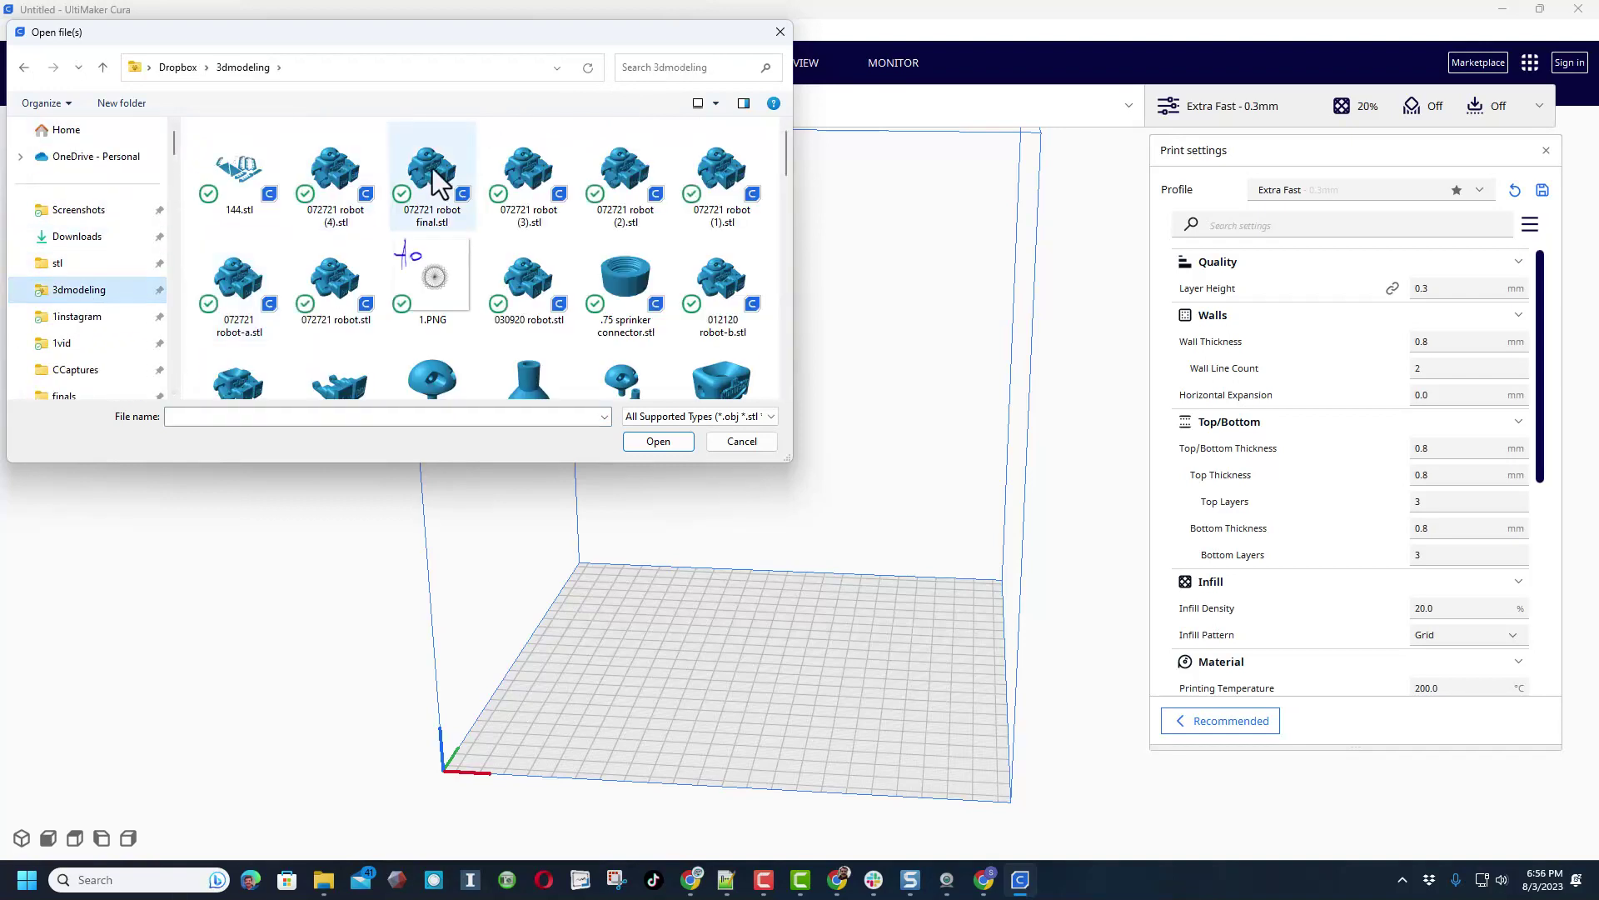
left_click(628, 67)
type("top")
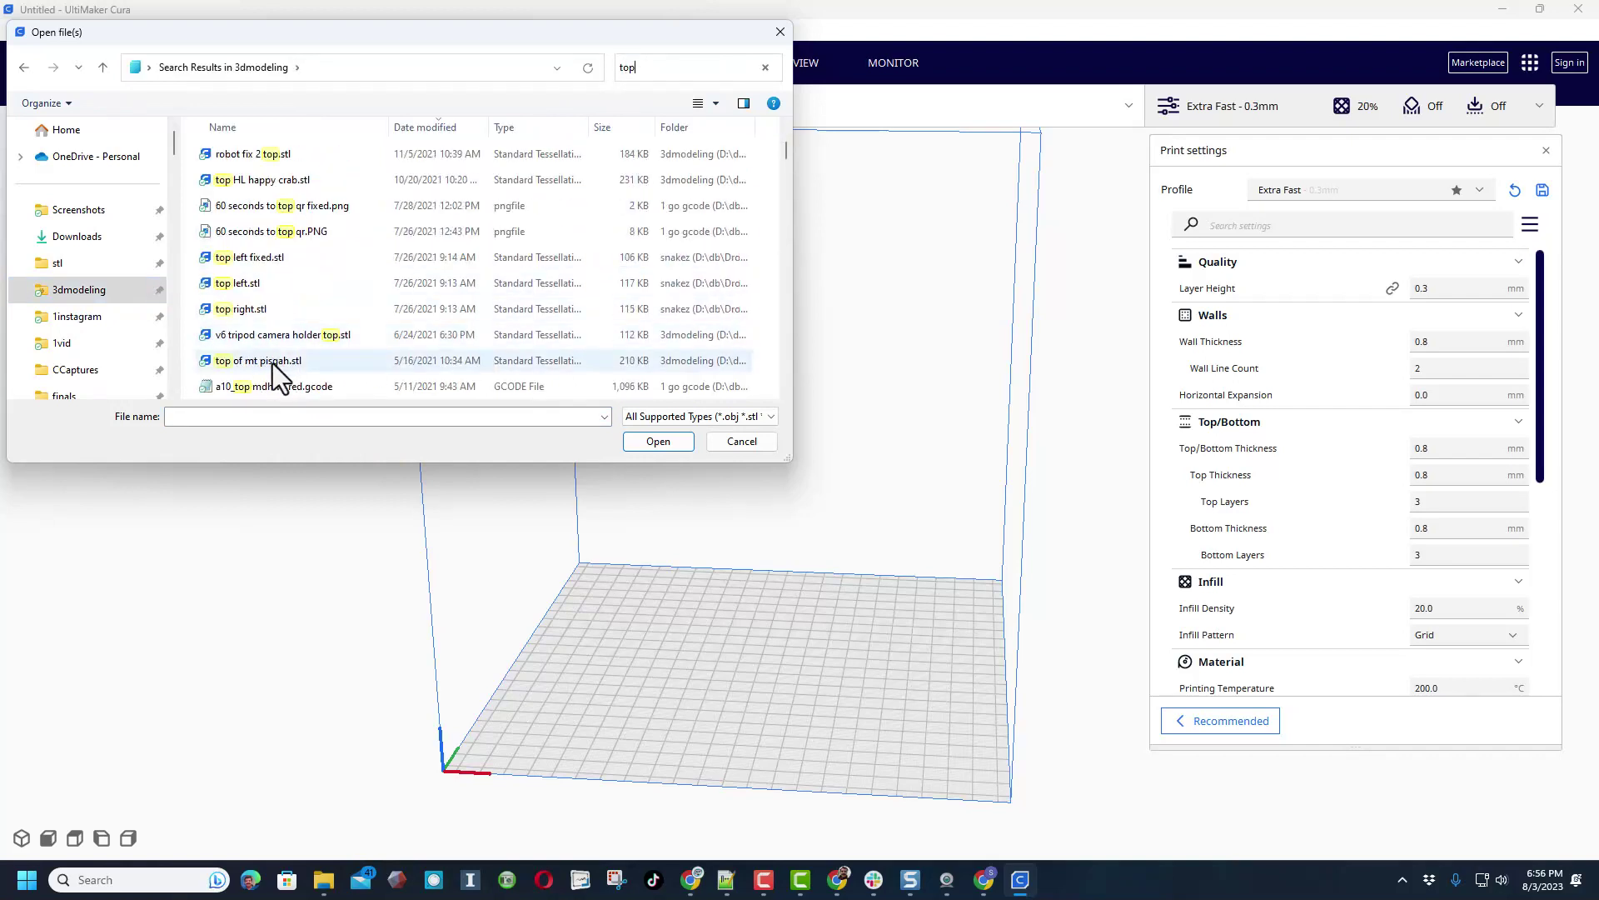
double_click(272, 363)
scroll(691, 695, "up", 5)
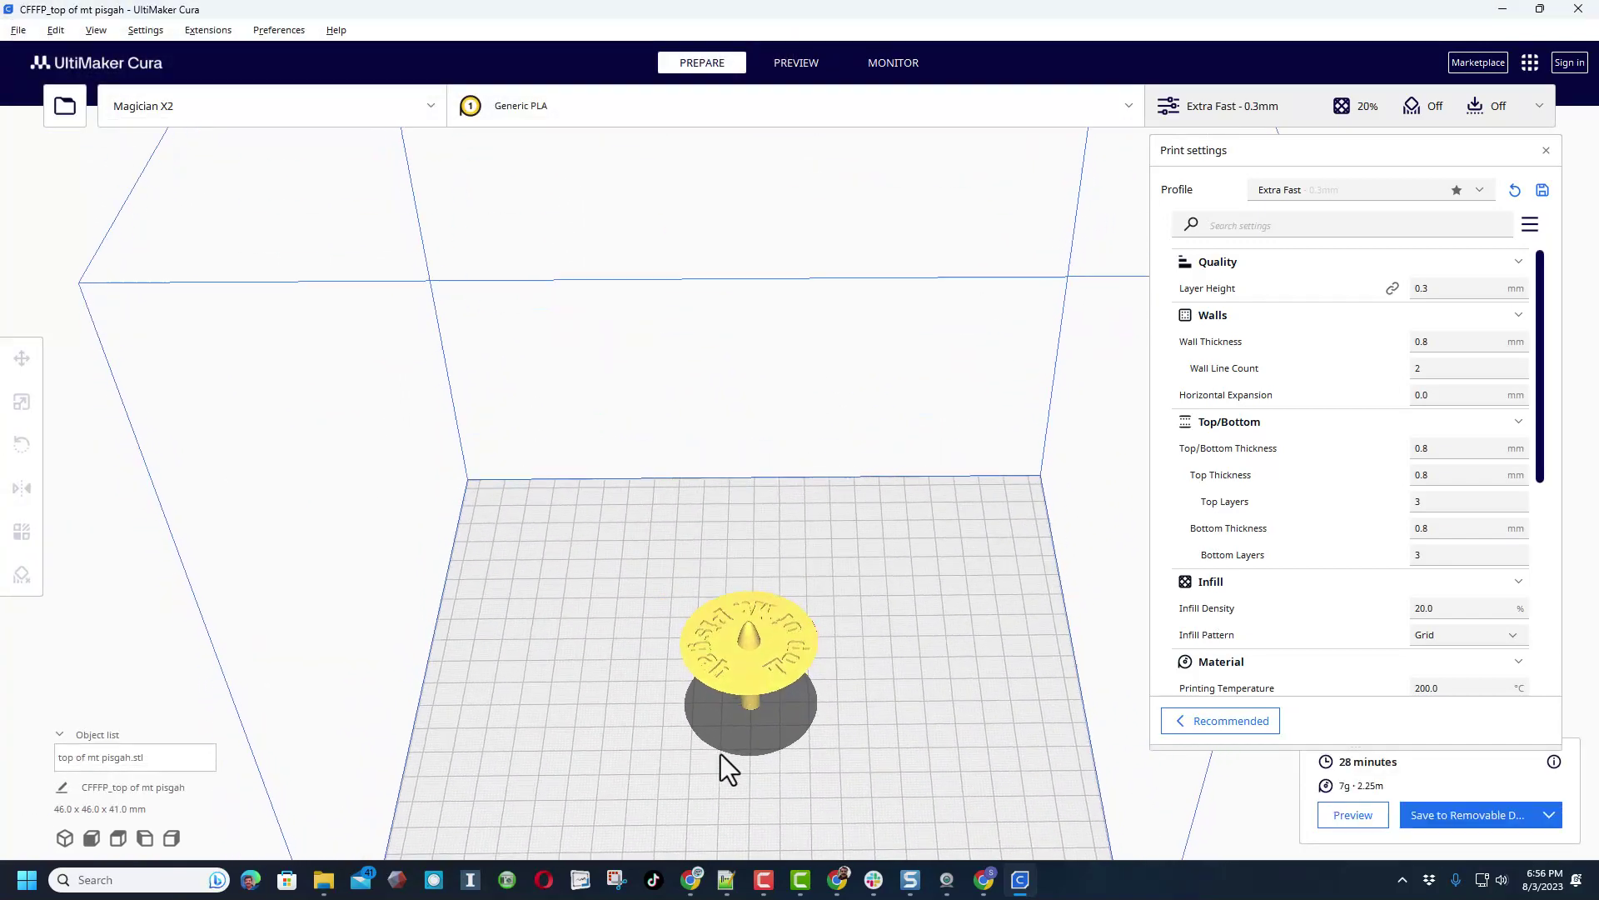
mouse_move(721, 753)
right_mouse_down()
mouse_move(697, 697)
mouse_move(703, 727)
mouse_move(676, 758)
mouse_move(731, 695)
right_mouse_up()
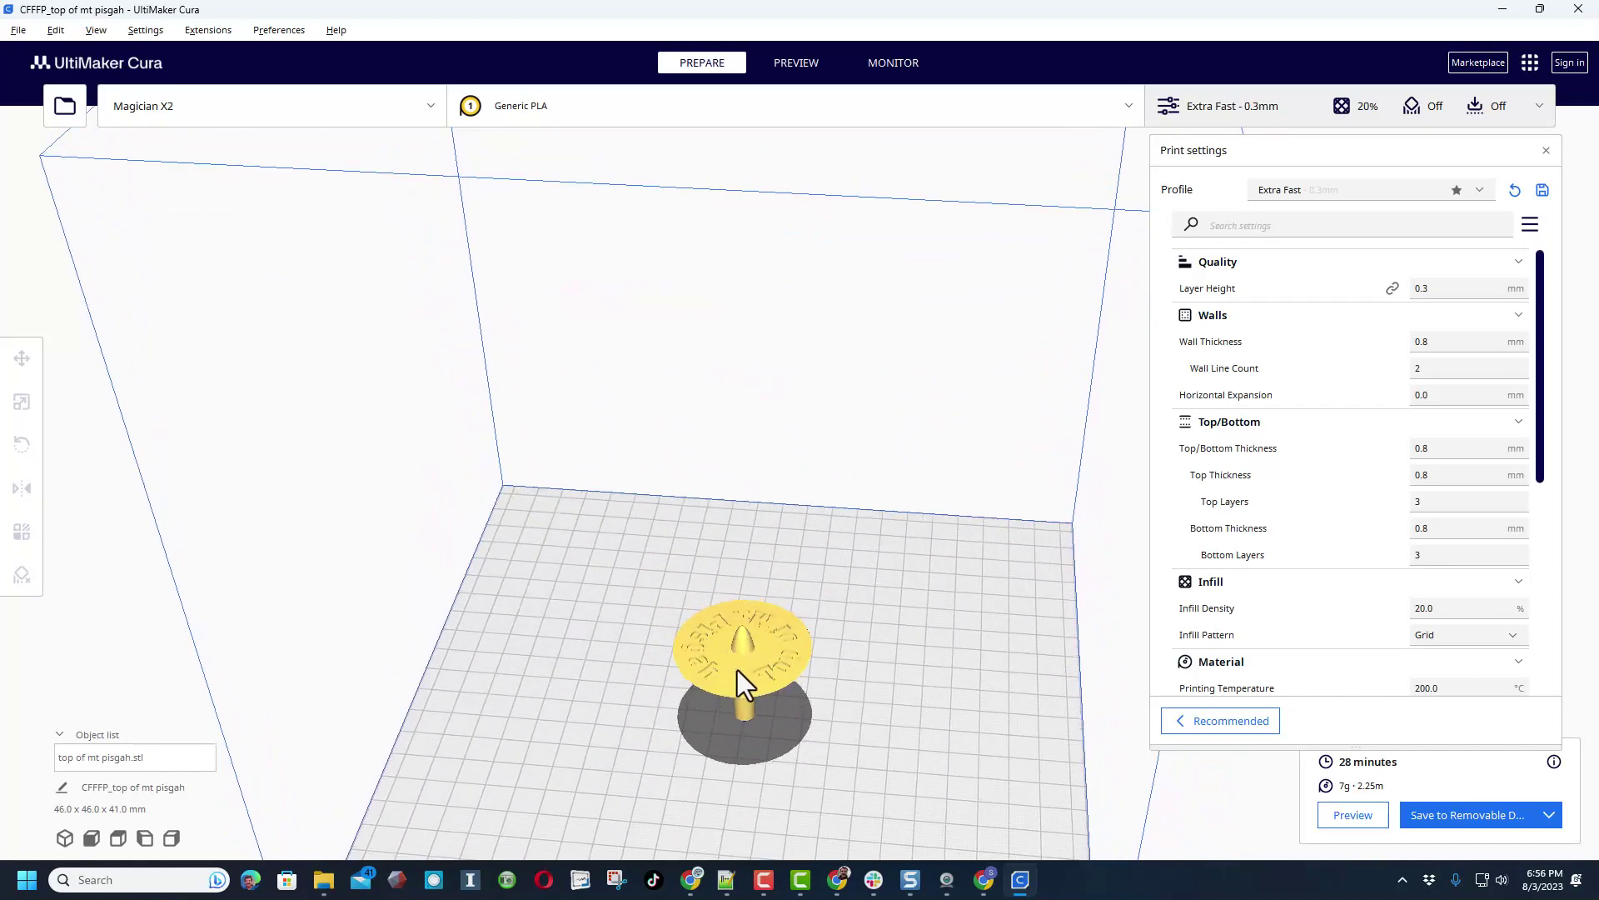
mouse_move(748, 697)
right_mouse_down()
mouse_move(761, 671)
mouse_move(748, 738)
mouse_move(767, 660)
mouse_move(753, 752)
mouse_move(760, 687)
mouse_move(797, 697)
mouse_move(755, 696)
mouse_move(781, 759)
mouse_move(771, 774)
mouse_move(831, 752)
mouse_move(812, 730)
mouse_move(870, 758)
mouse_move(848, 743)
mouse_move(868, 763)
mouse_move(835, 758)
right_mouse_up()
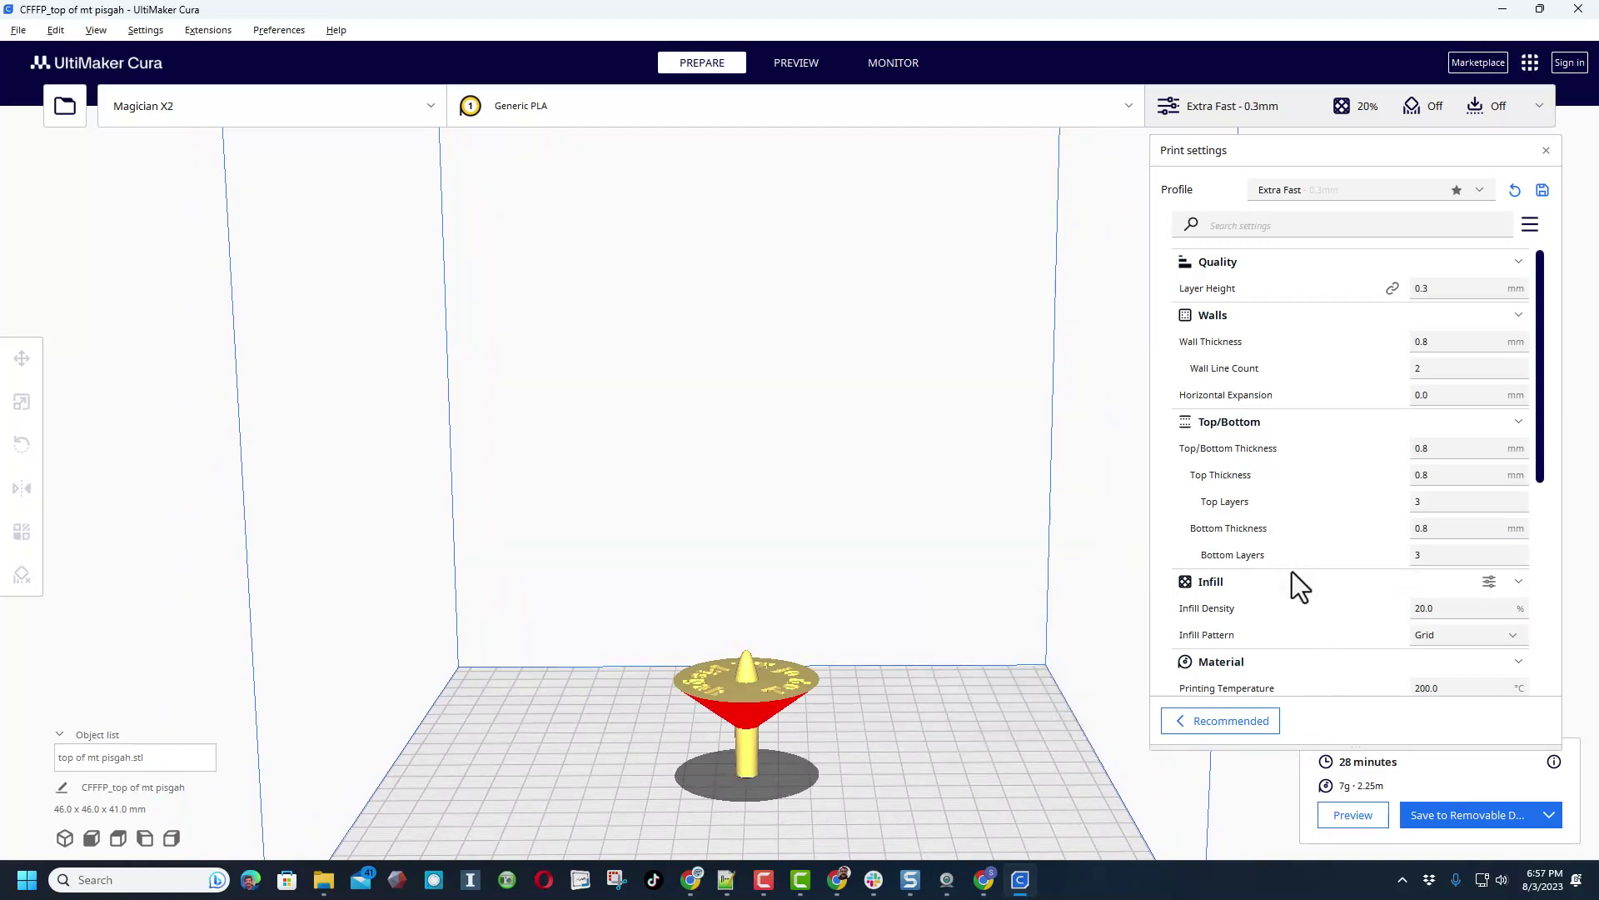
- Set Build Plate Adhesion Type to Raft
scroll(1522, 608, "down", 2)
scroll(1531, 628, "down", 4)
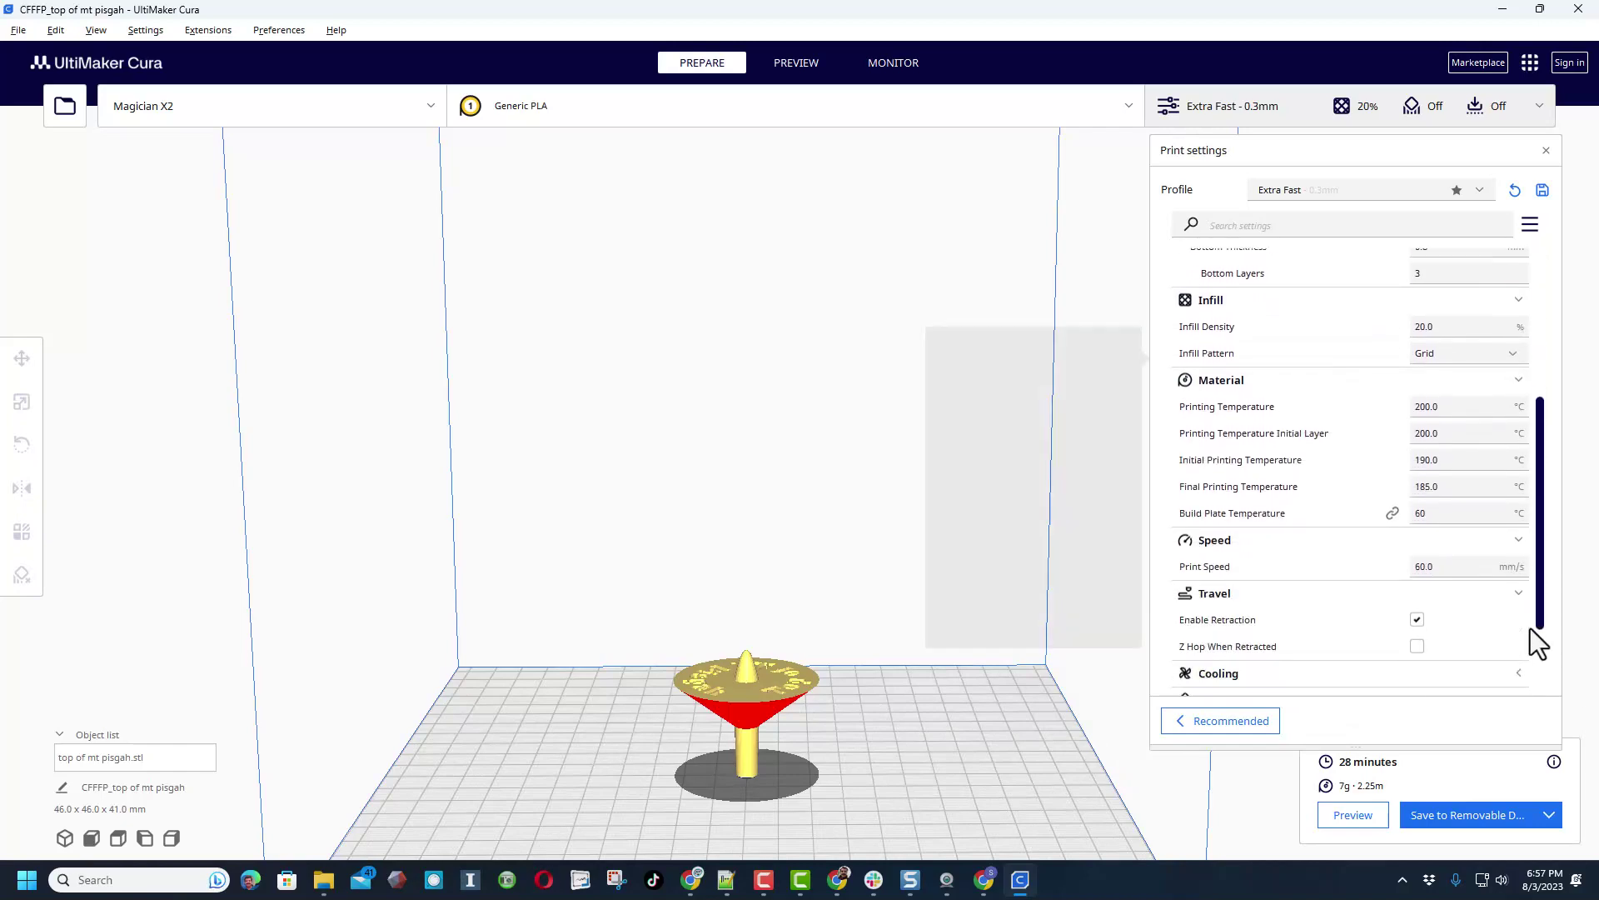
left_click(1473, 660)
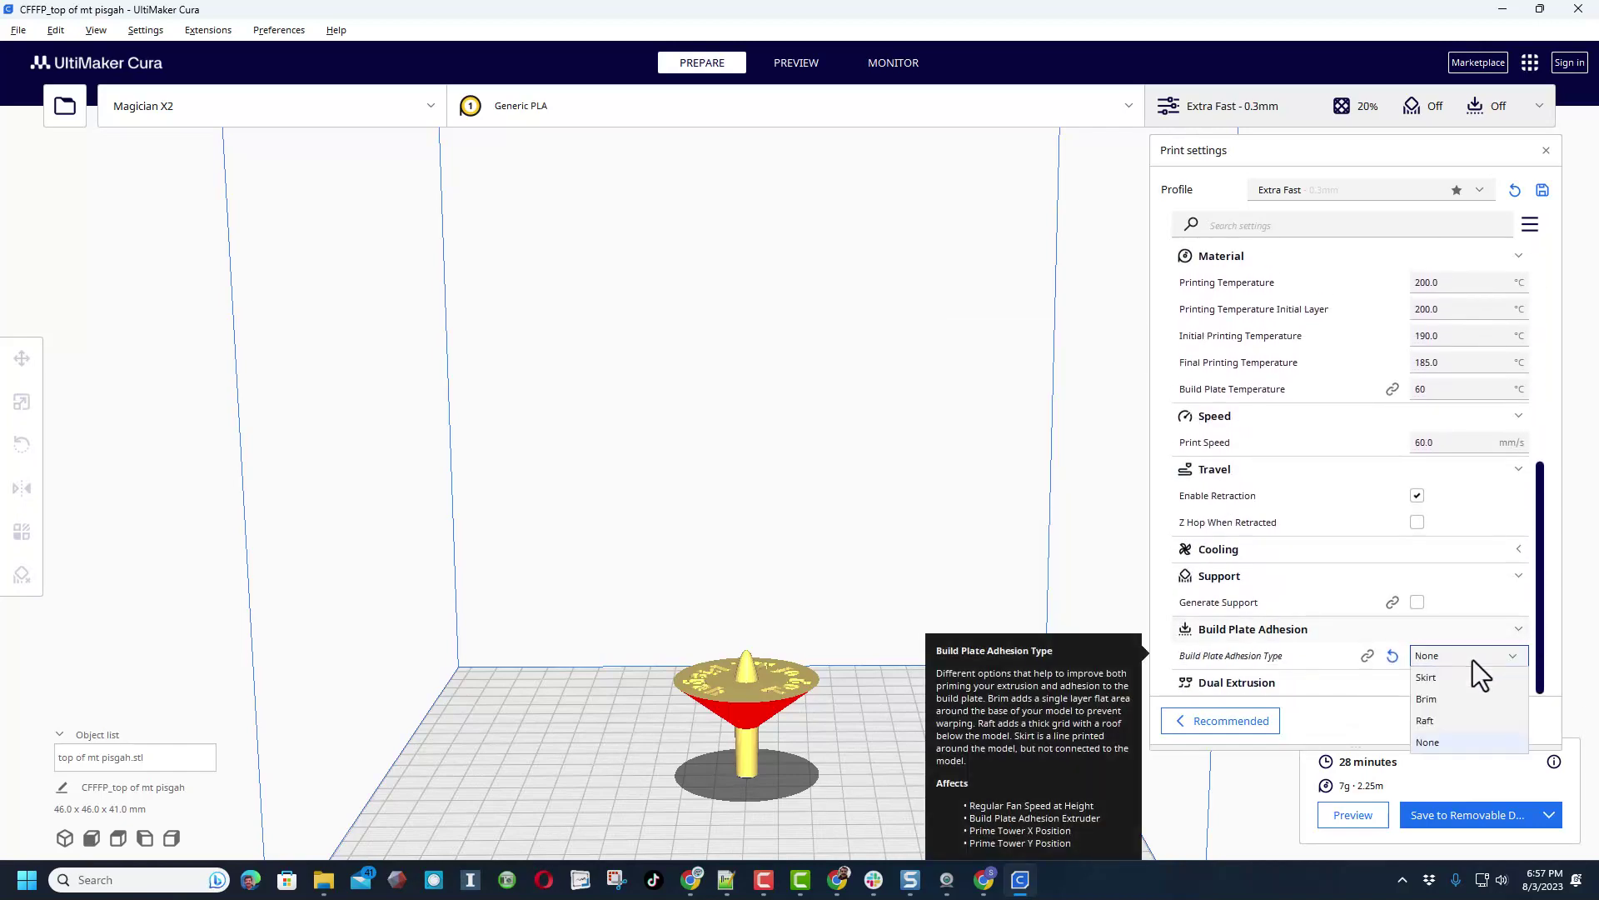
left_click(1441, 722)
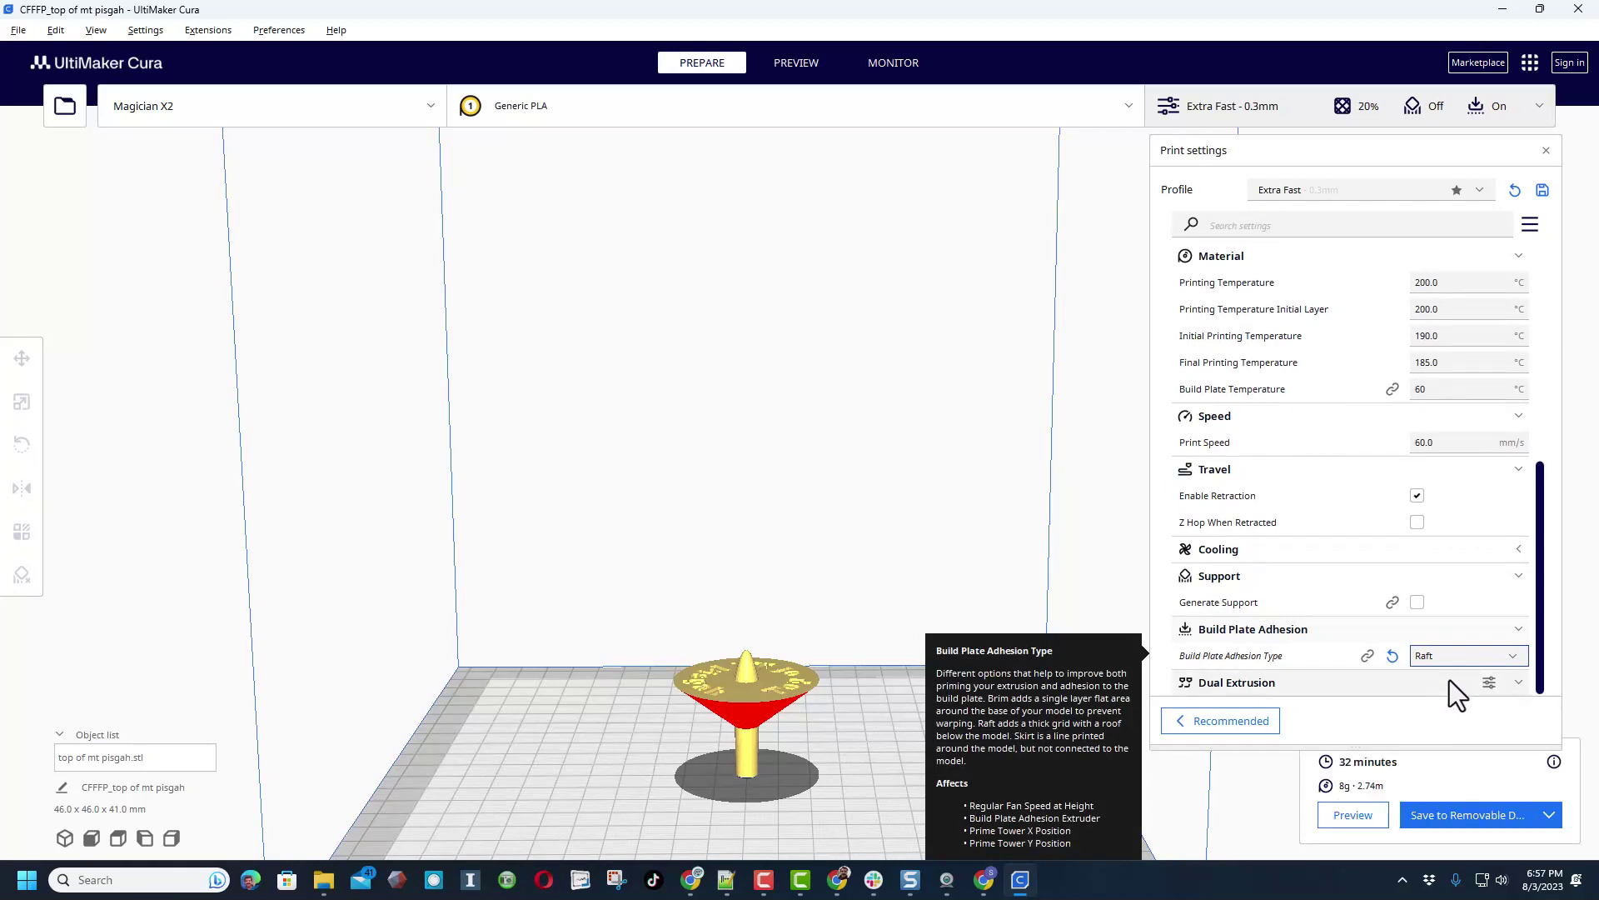
- Reduce Raft Extra Margin from 15 to 3 mm using the settings search
left_click(1243, 224)
type("raft")
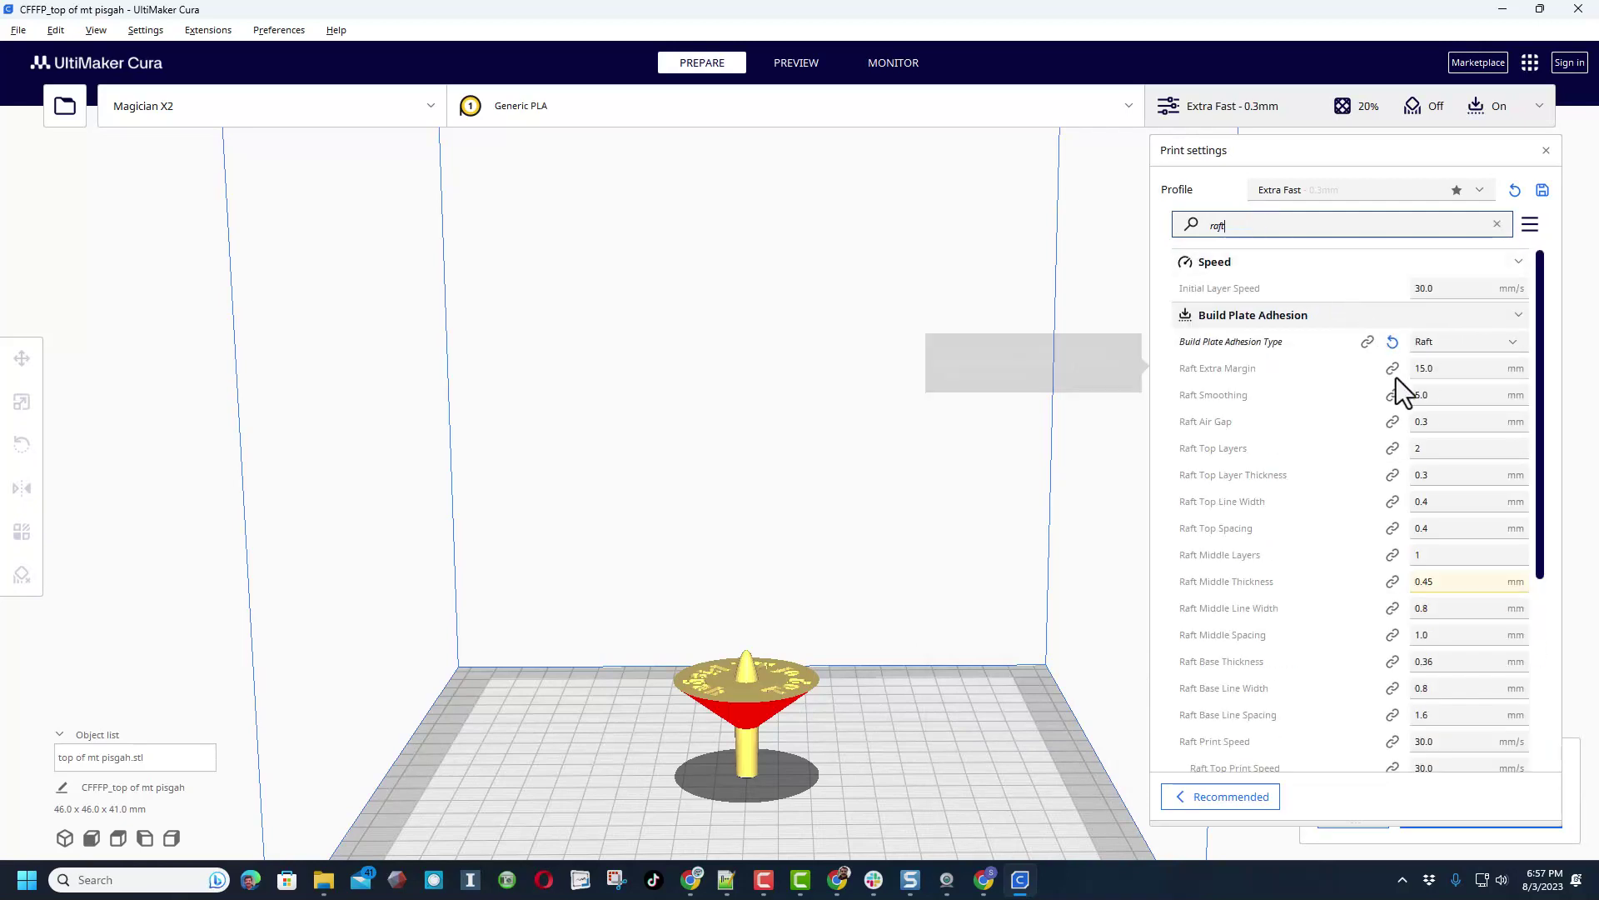
left_click_drag(1435, 368, 1416, 368)
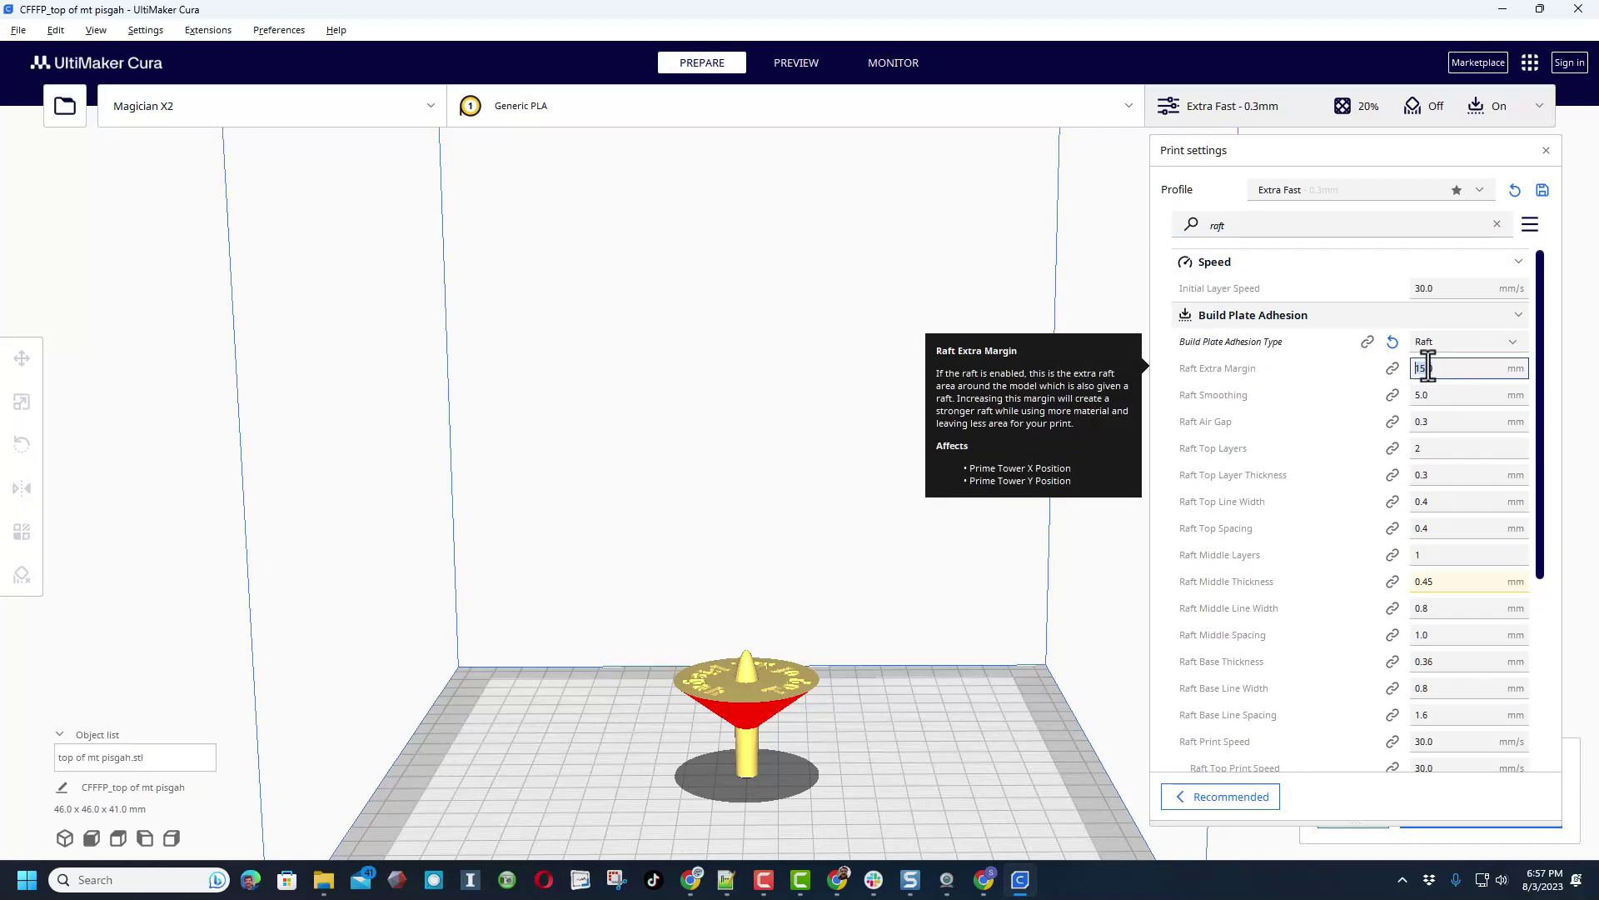
type("3")
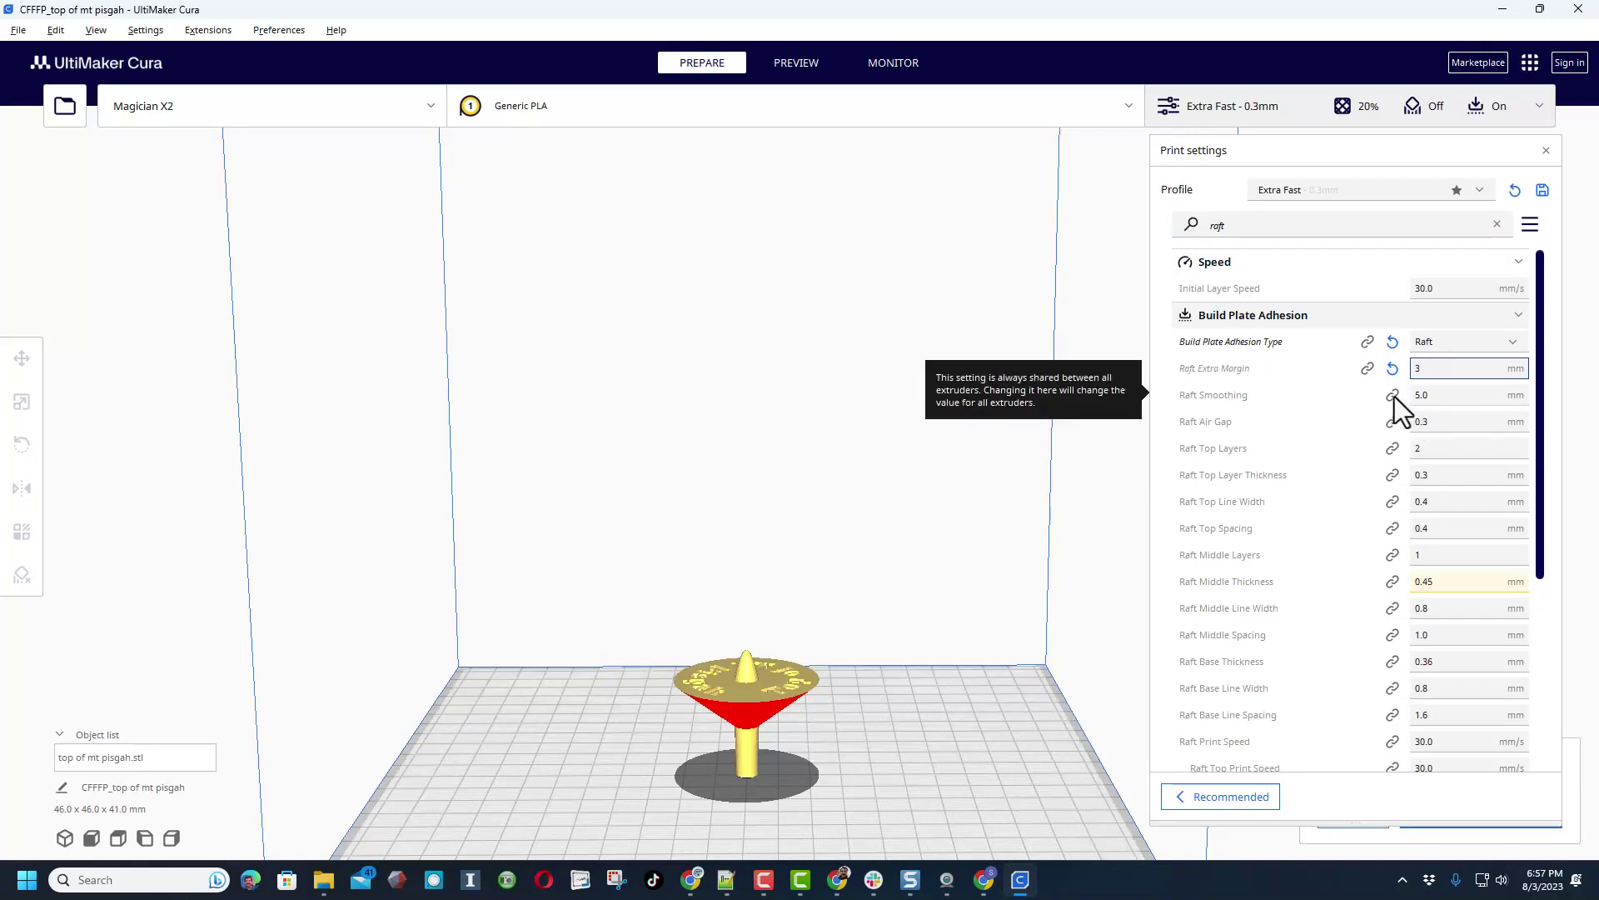
left_click(1496, 224)
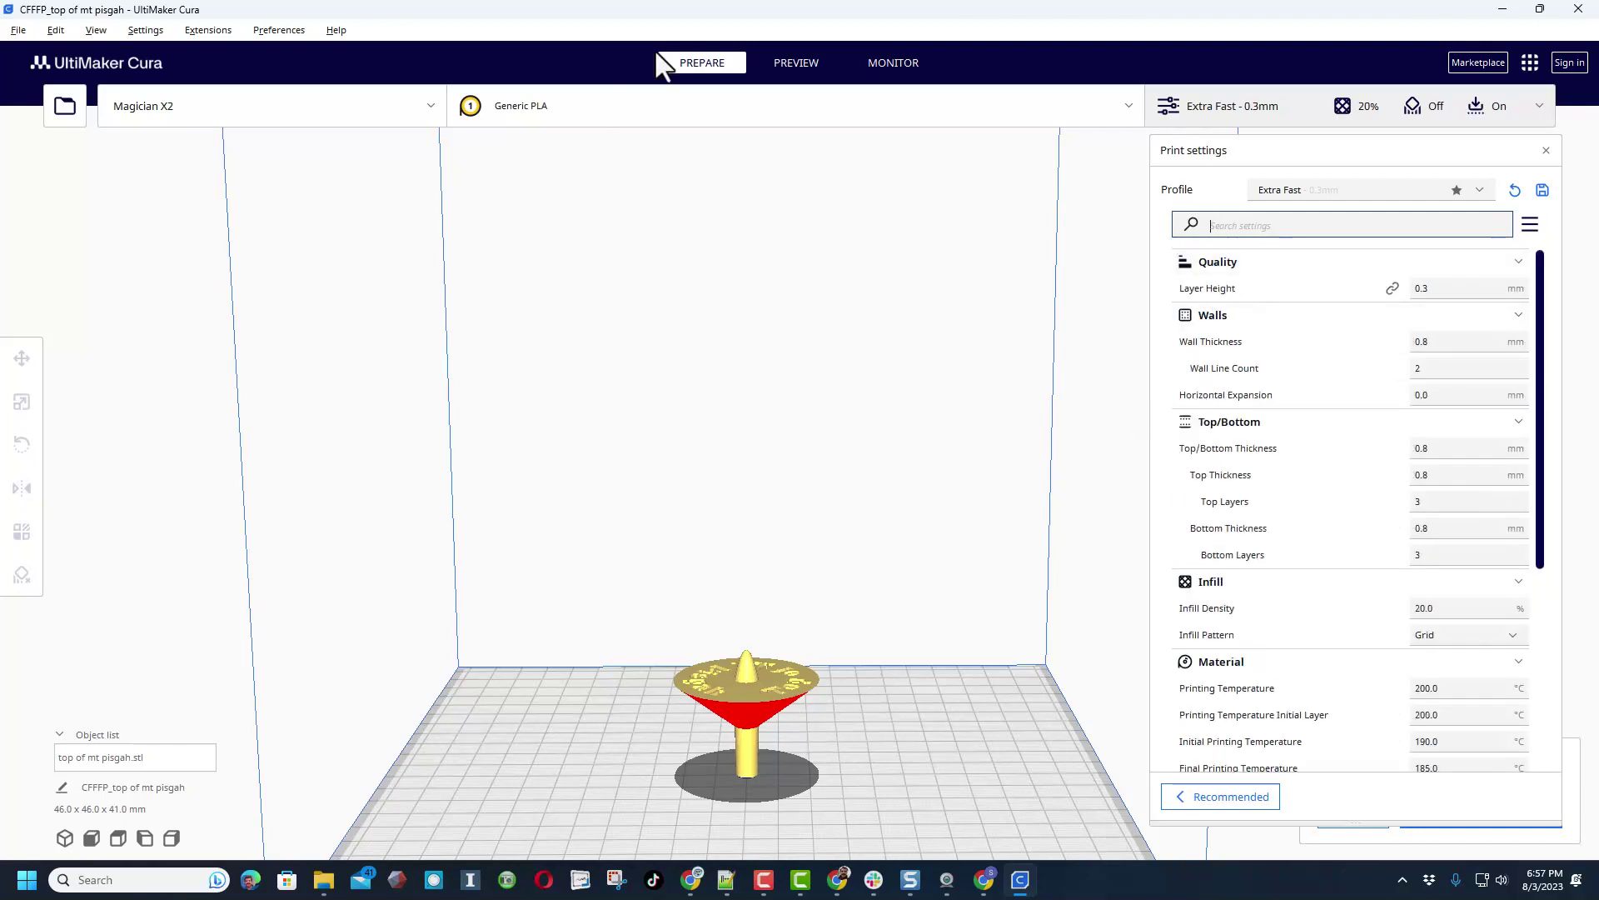
- Switch the material from Generic PLA to My PETG and review the temperature settings
left_click(613, 98)
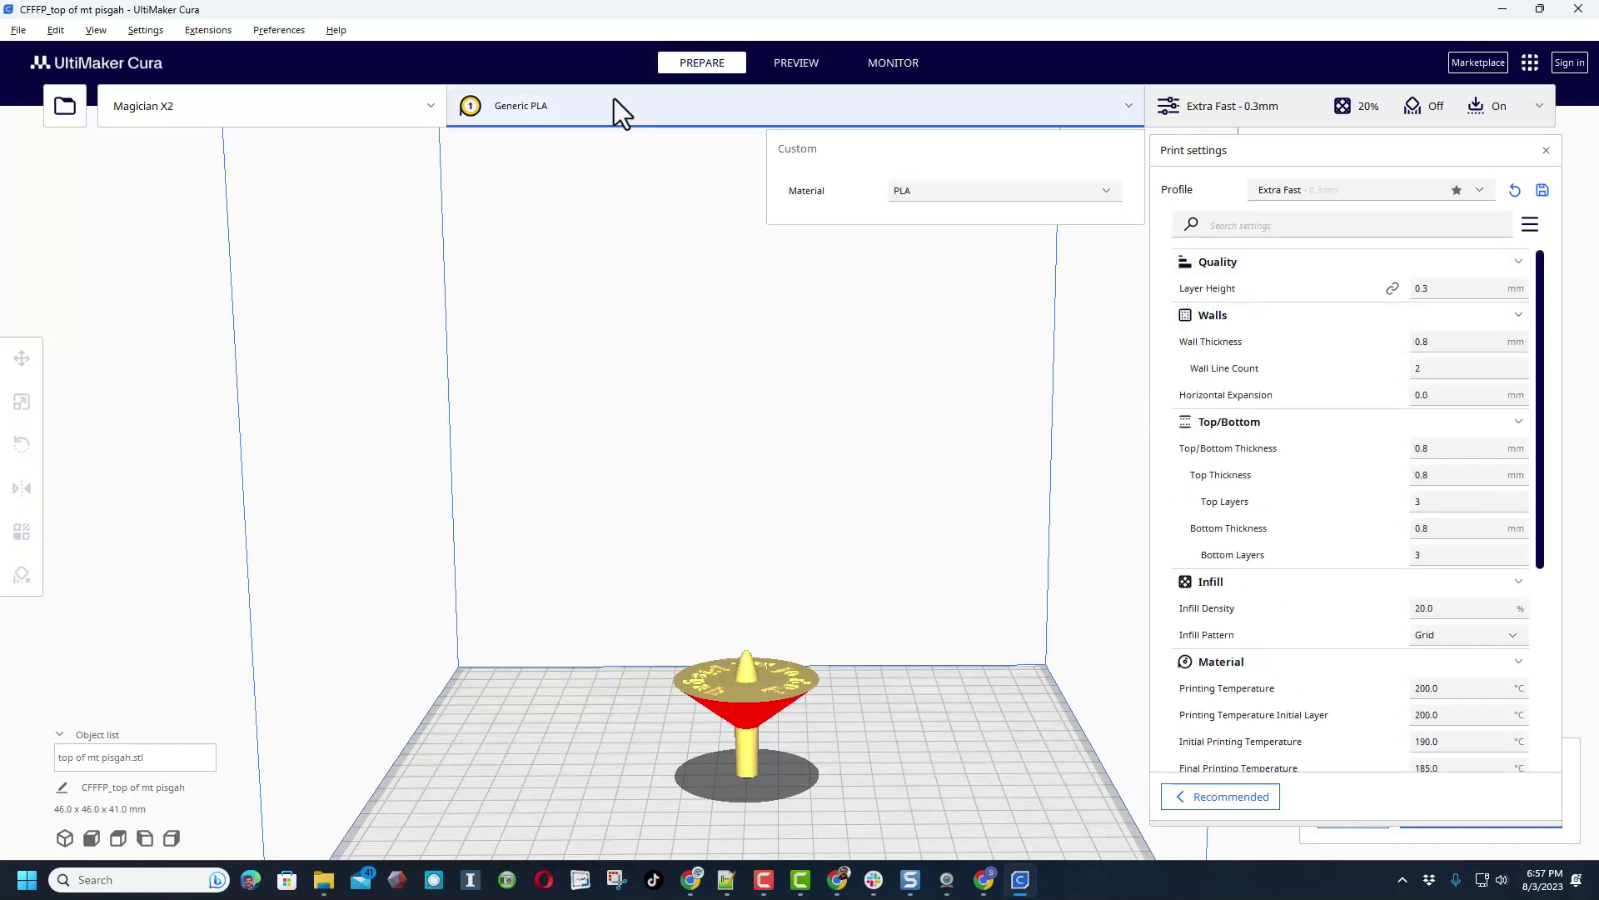
left_click(962, 190)
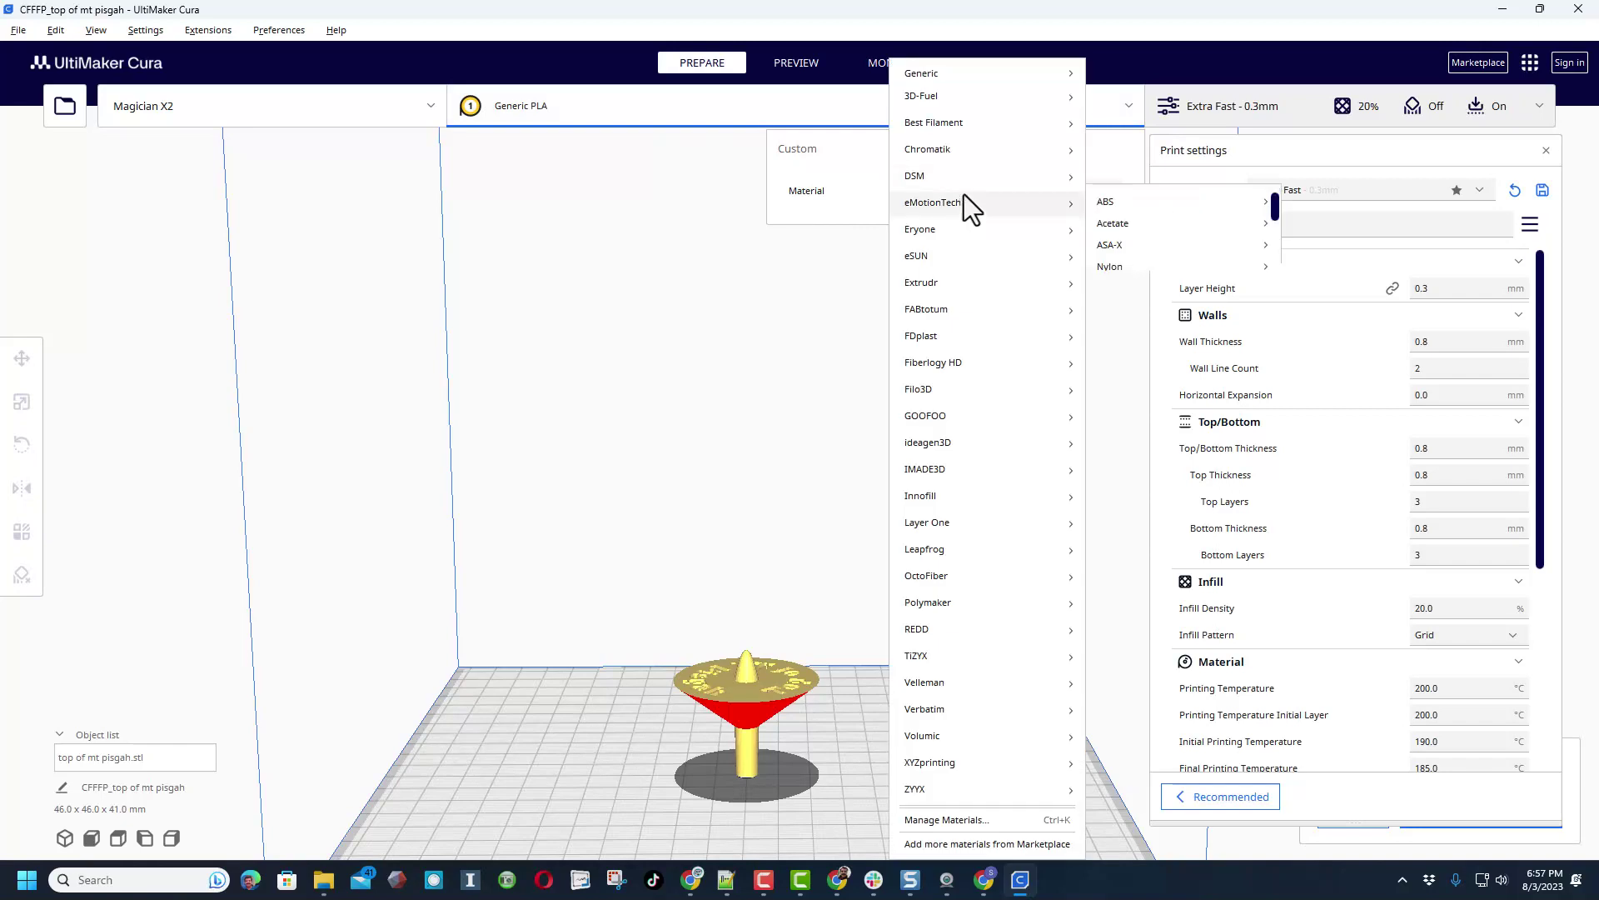
mouse_move(987, 73)
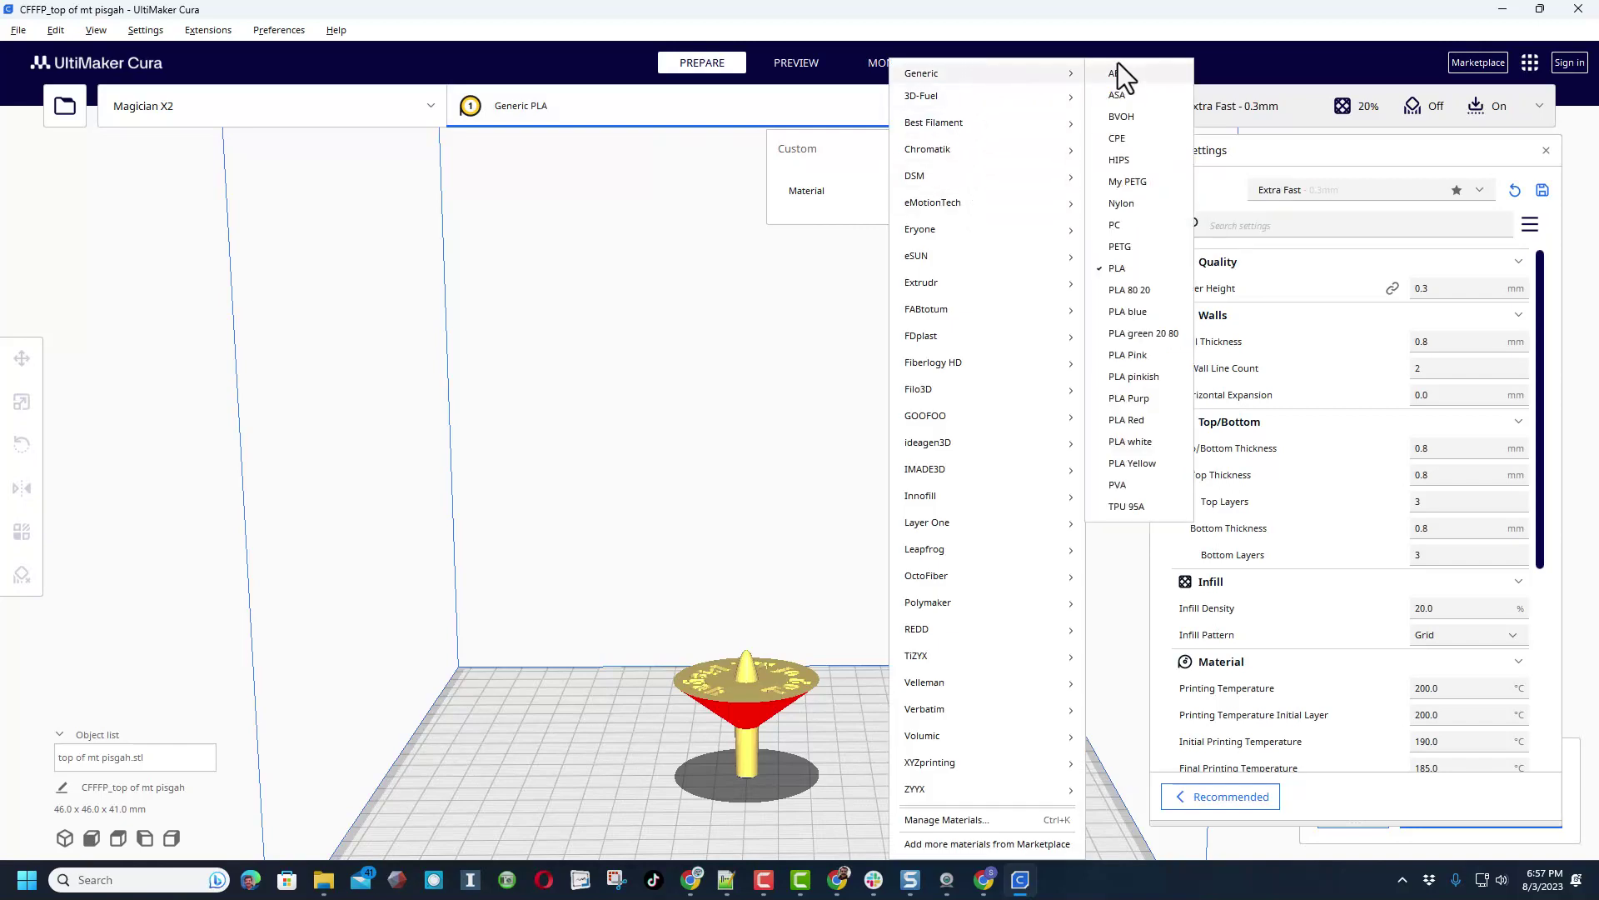
left_click(1131, 183)
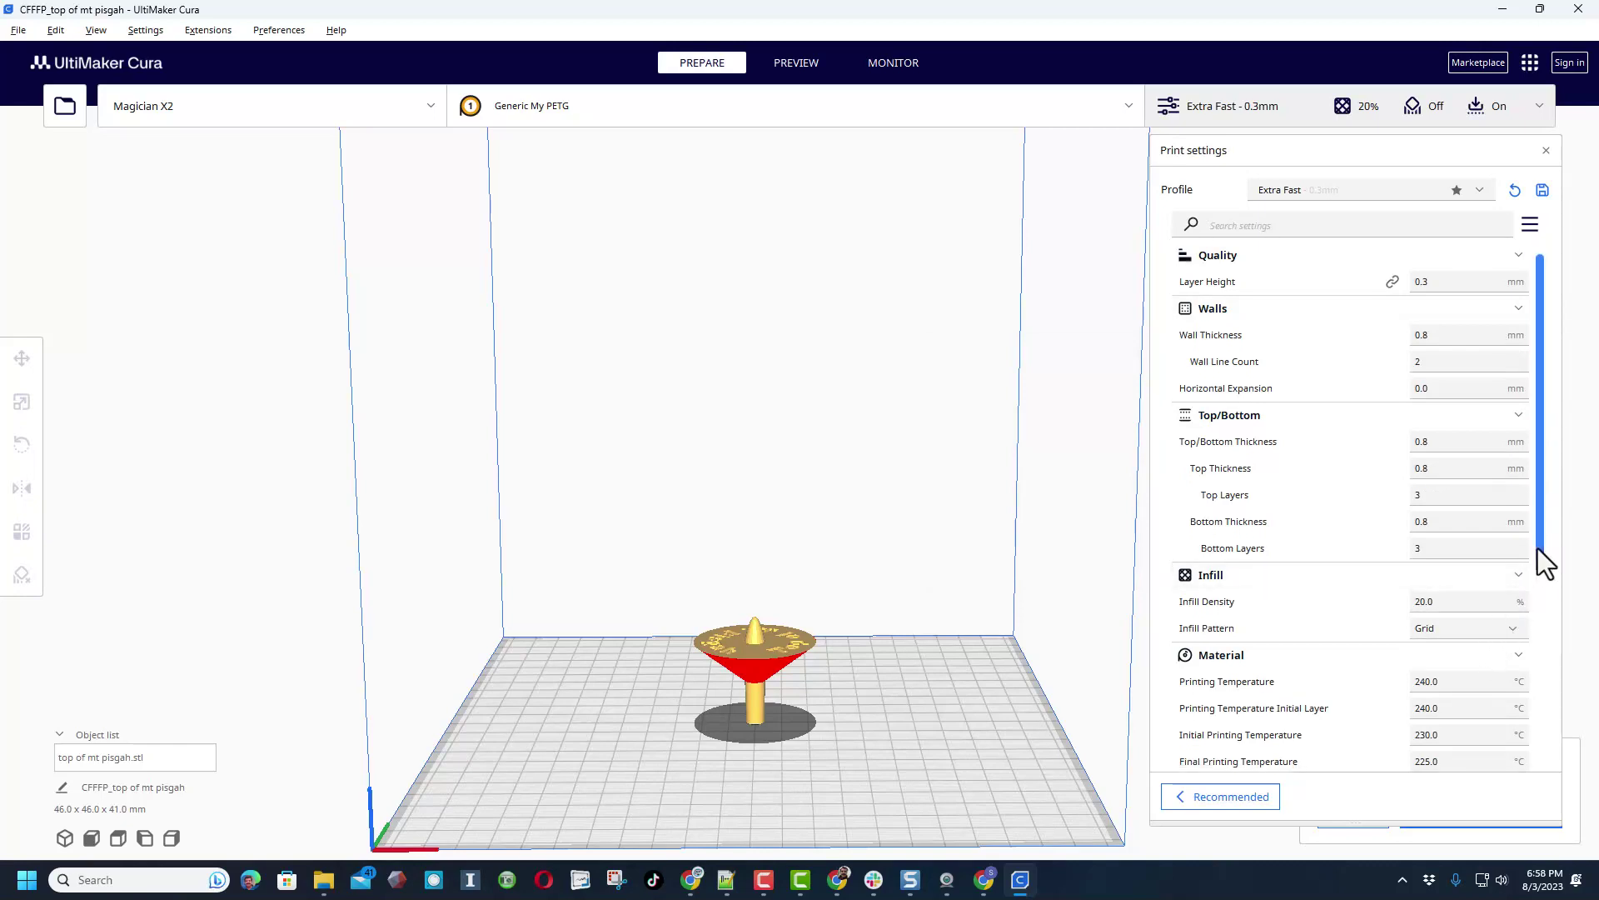
left_click_drag(1537, 548, 1557, 696)
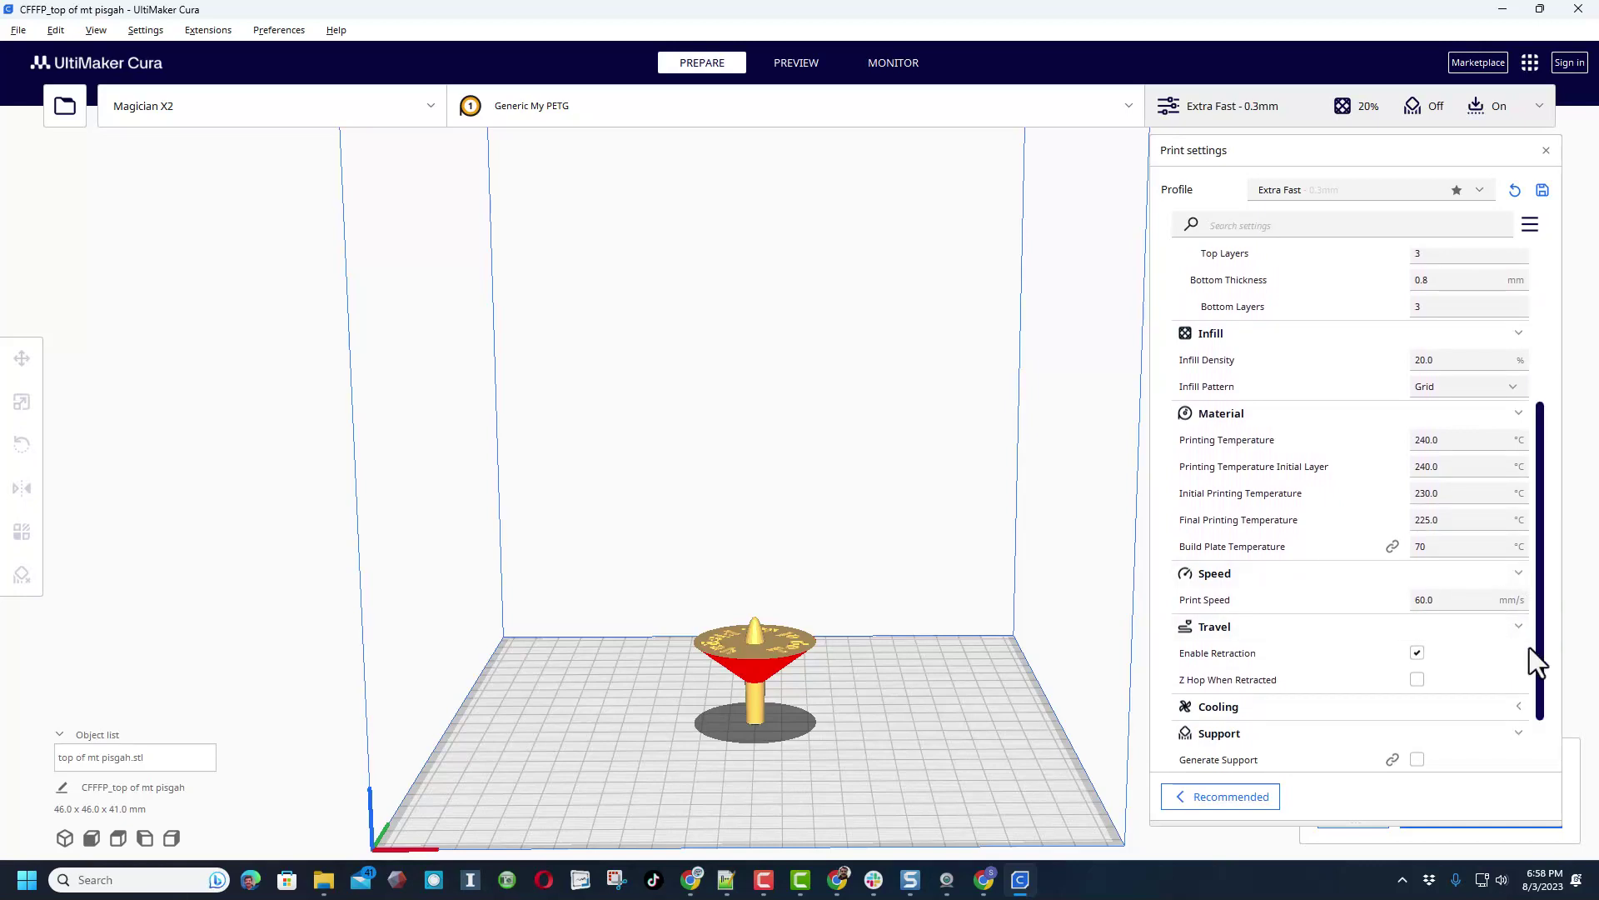
left_click_drag(1537, 681, 1543, 761)
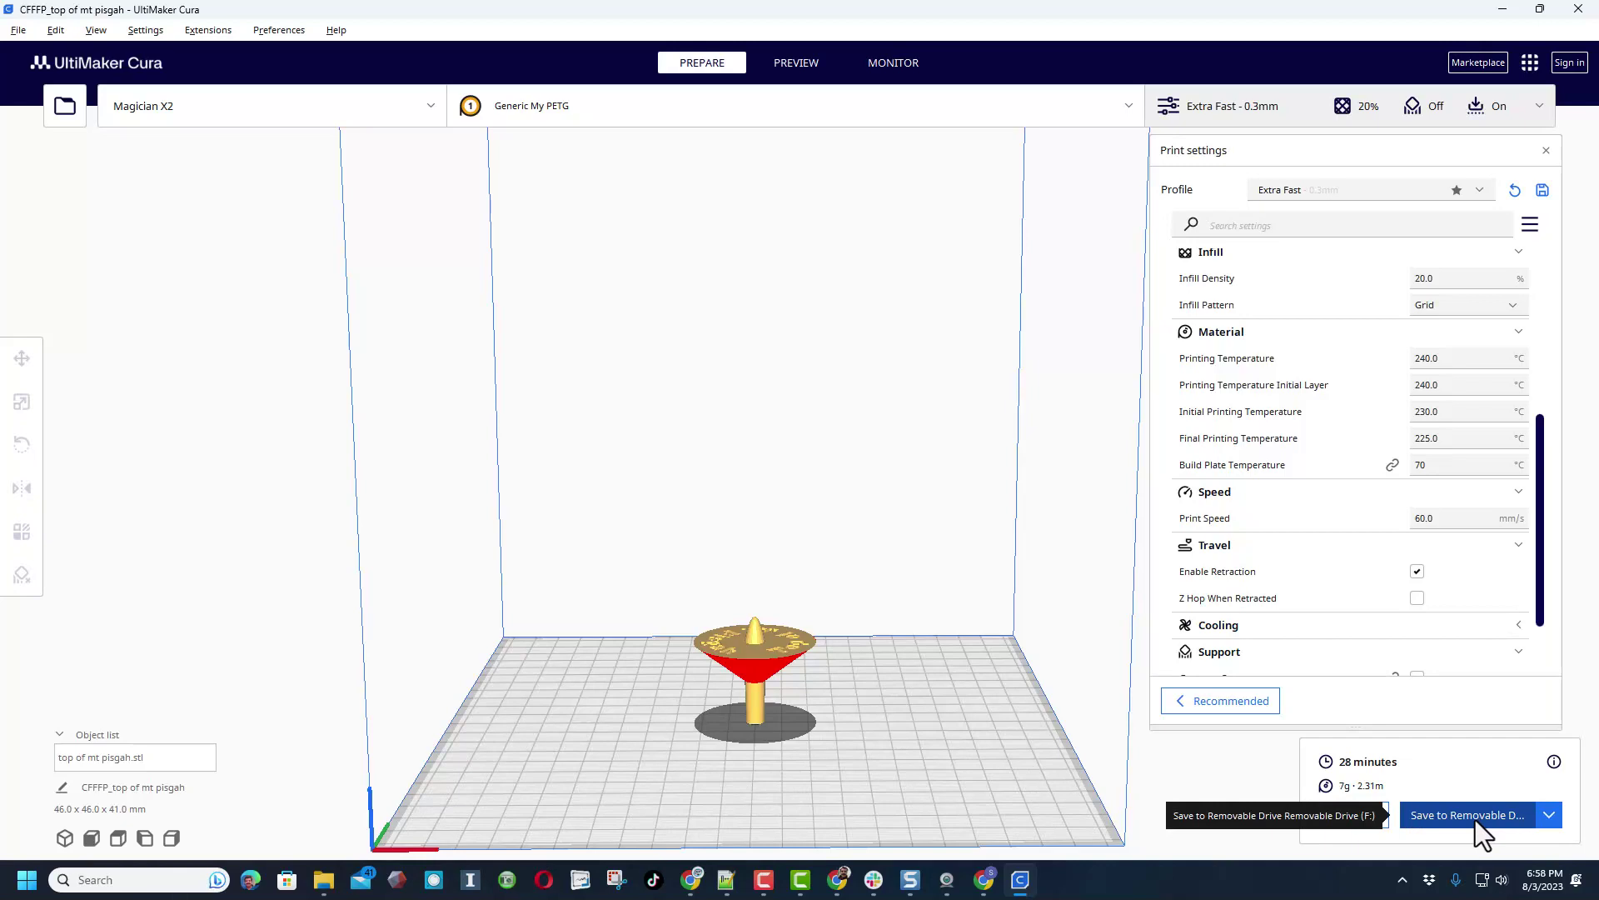
- Save CFFFP_top of mt pisgah.gcode to the removable drive and eject it
left_click(1476, 819)
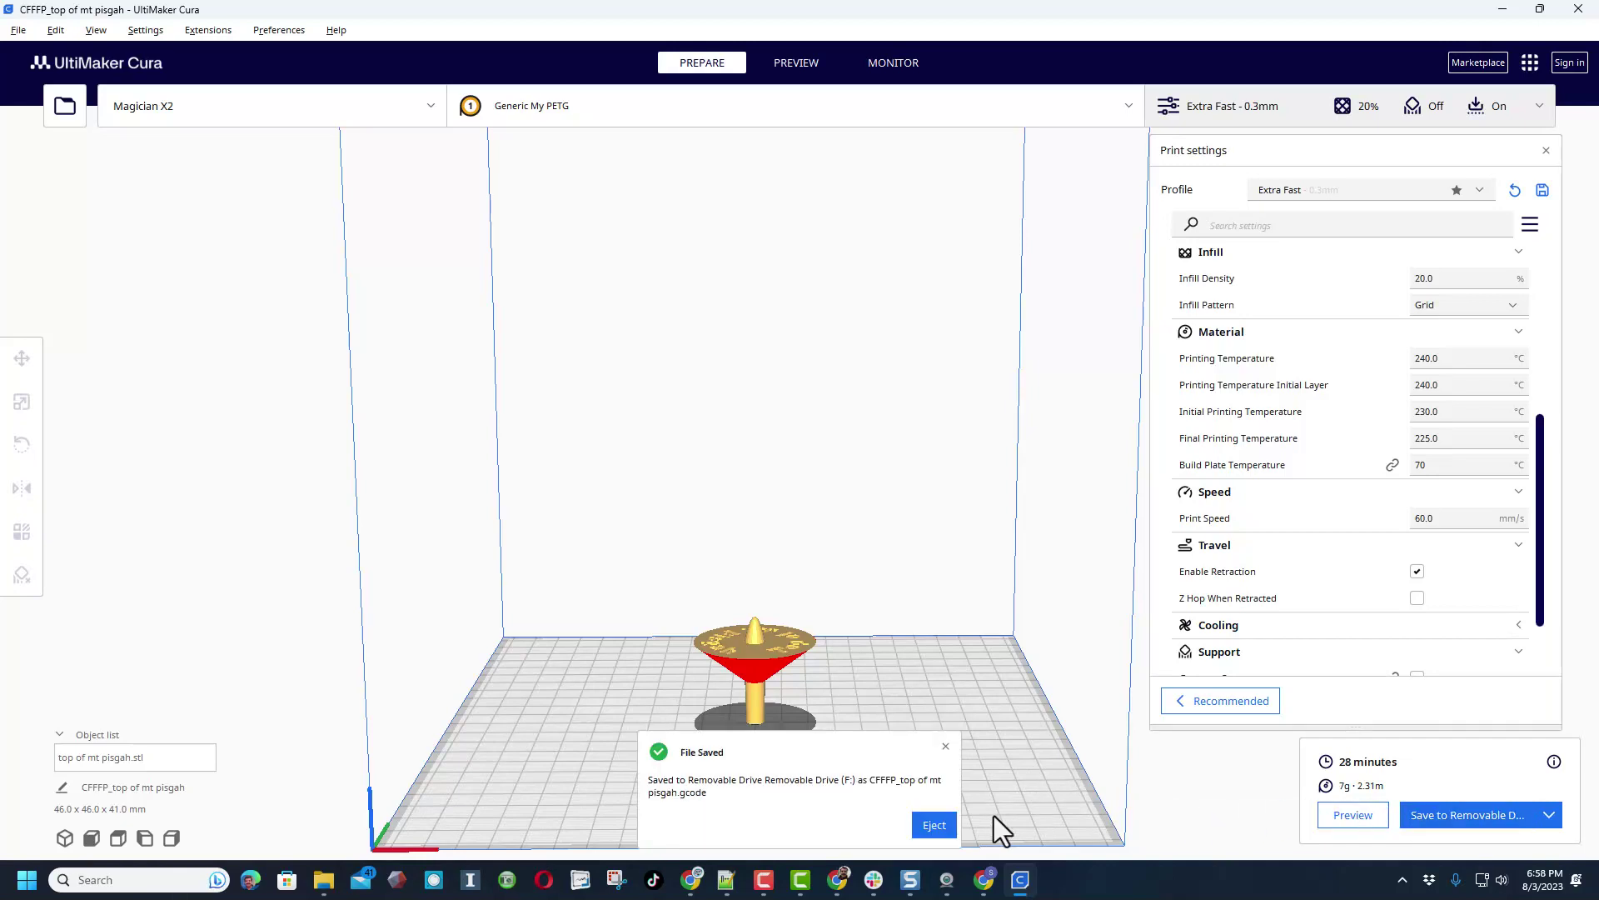
left_click(934, 825)
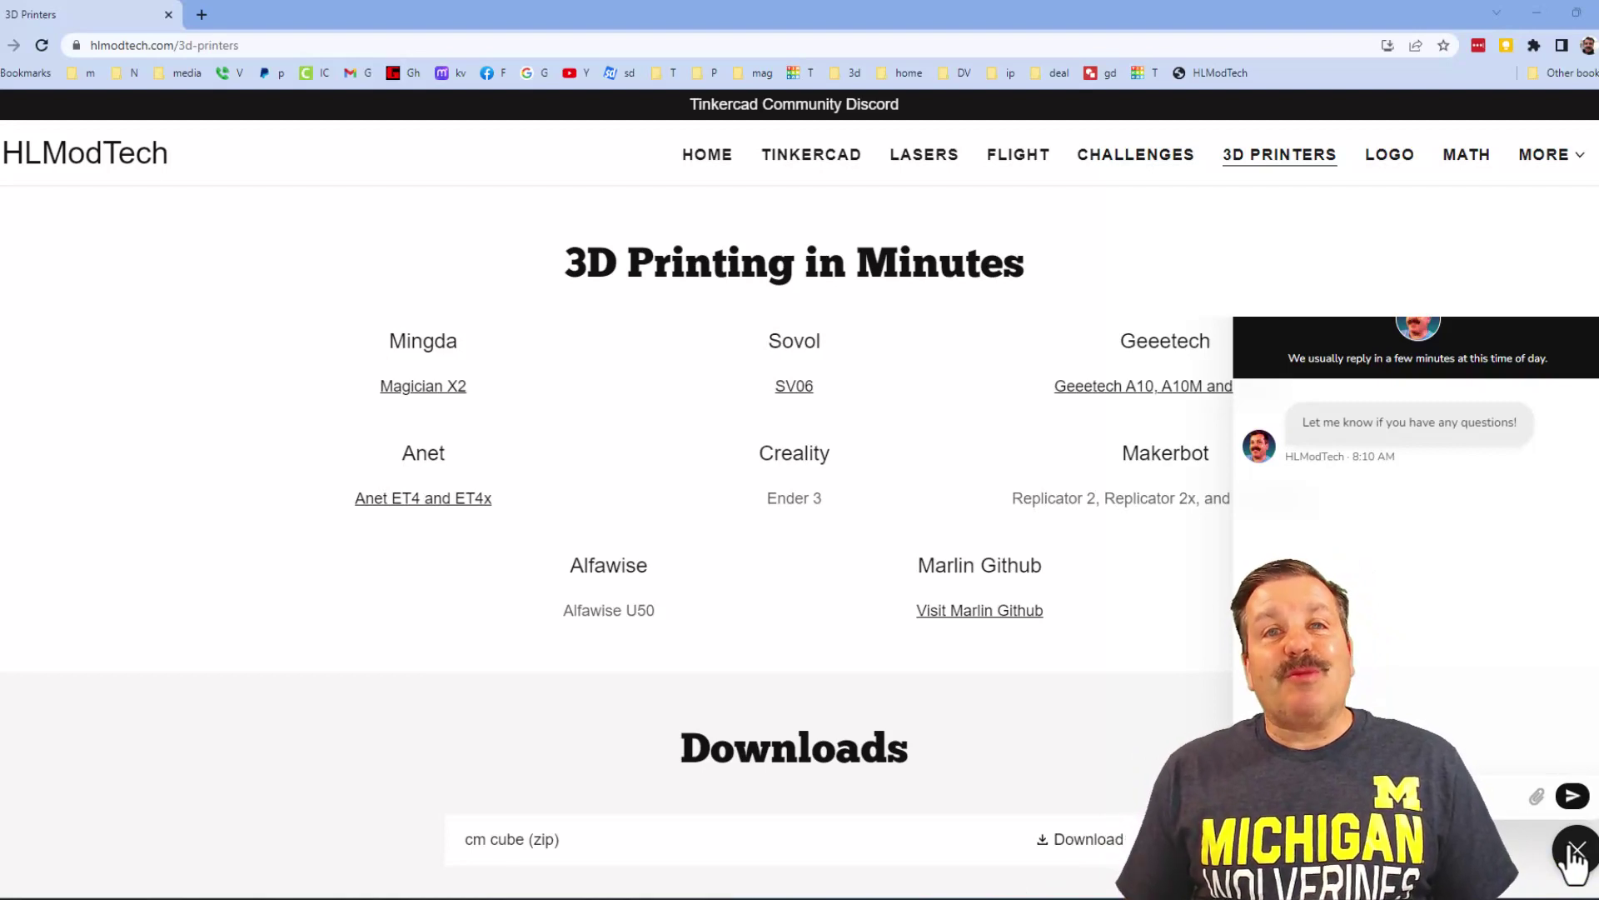
- Close the chat widget in the lower-right corner of the HLModTech page
left_click(1577, 850)
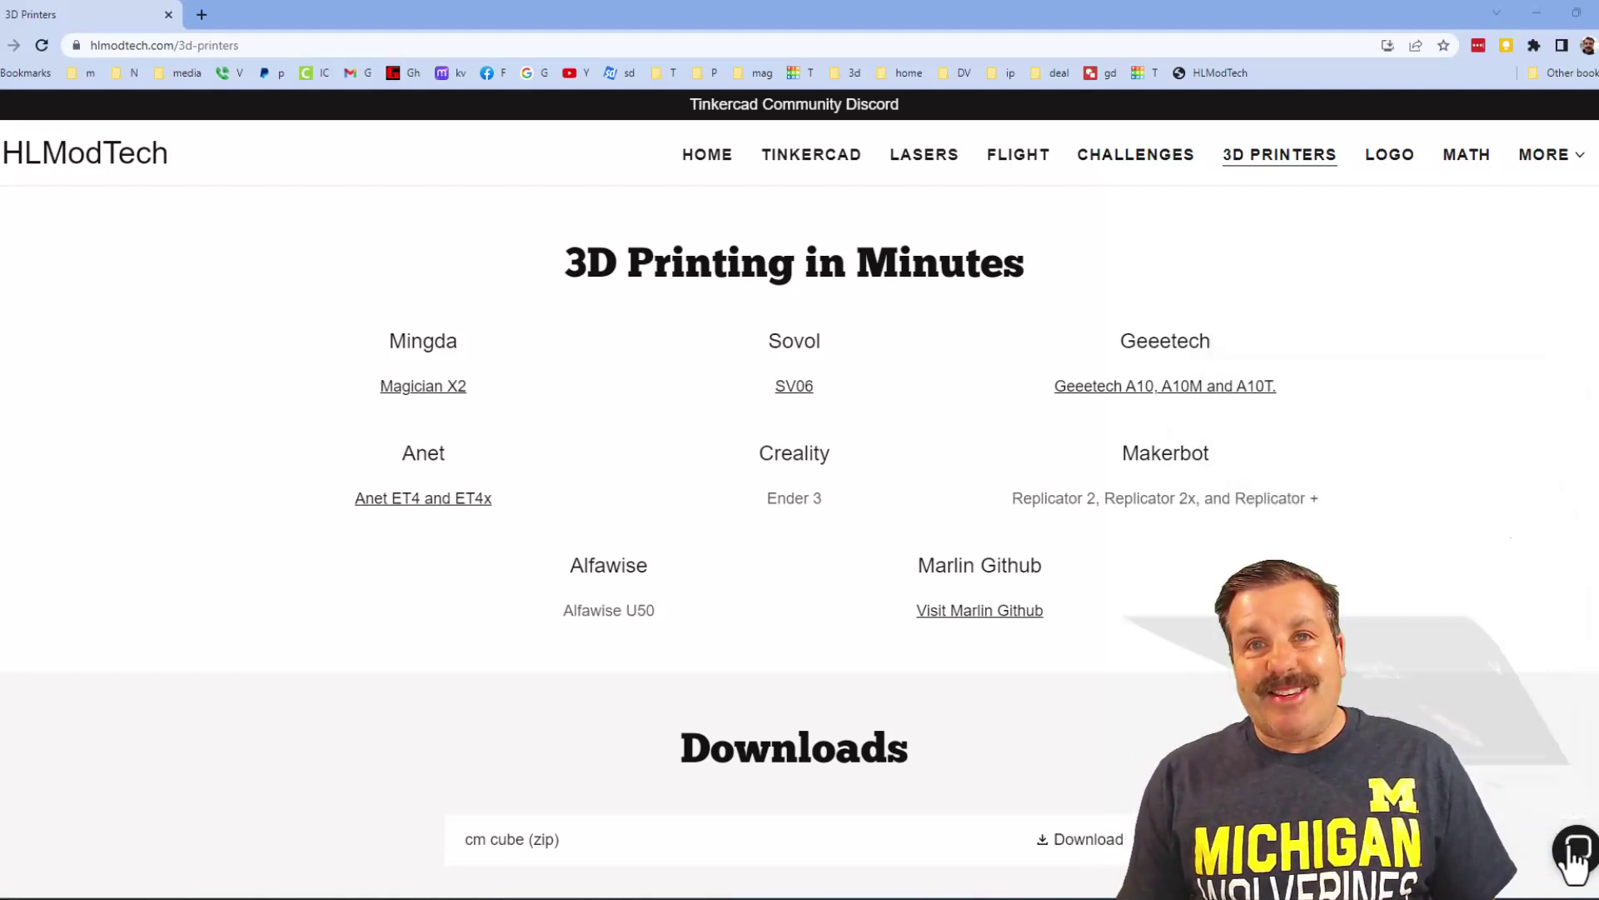